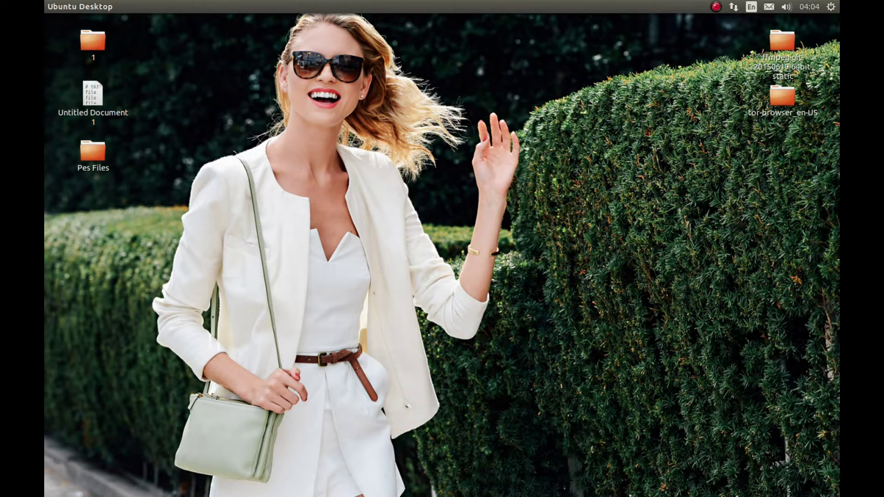
Close the Amazon page for Pro Evolution Soccer 2016 and review the Ubuntu package instructions on the PlayOnLinux downloads page.
key("super")
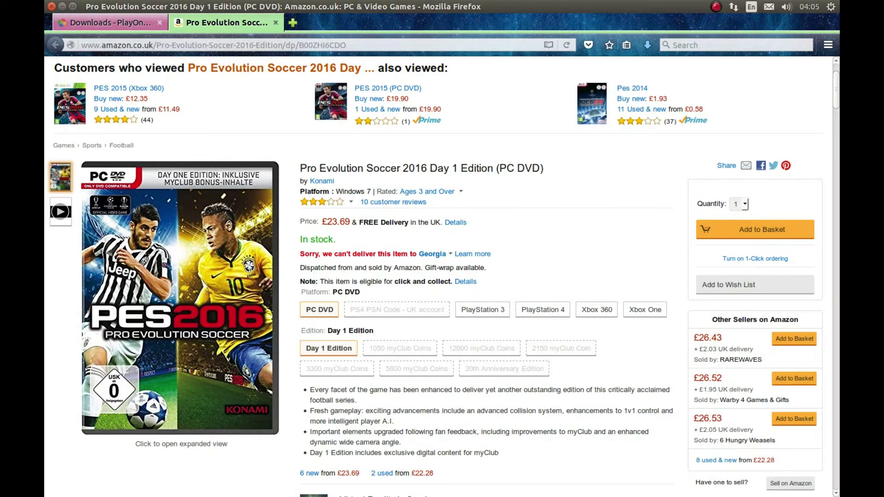
key("ctrl+w")
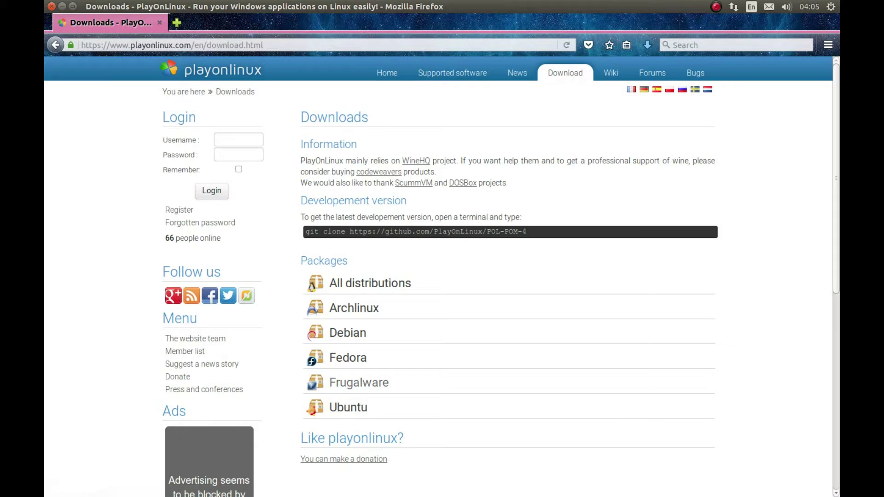
left_click(348, 407)
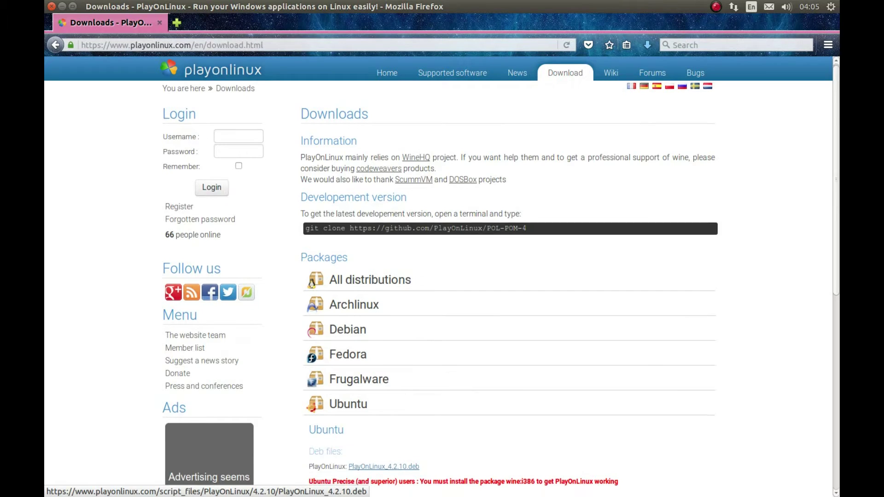
scroll(384, 470, "down", 3)
scroll(500, 289, "down", 2)
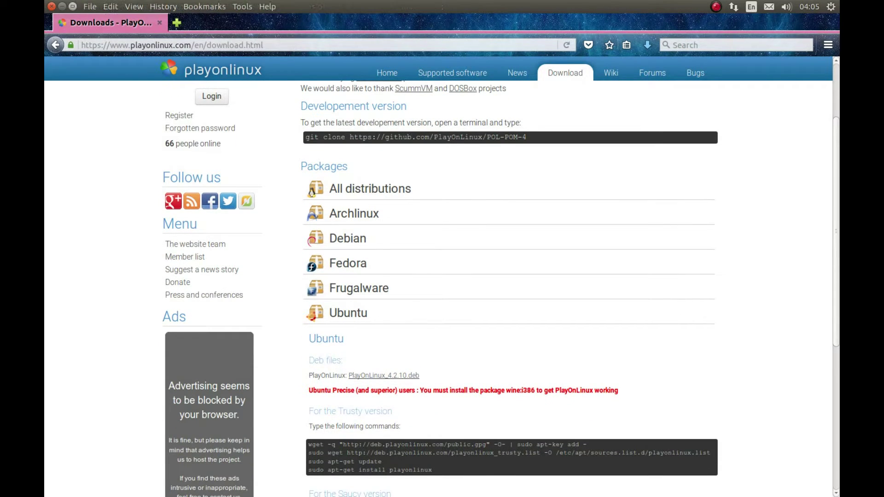
key("ctrl+super+d")
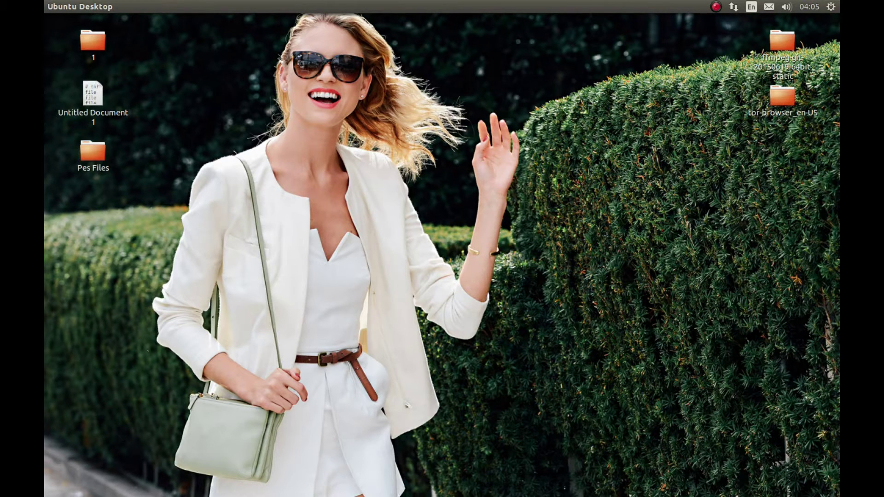
Search the installed applications for "play" and launch PlayOnLinux.
key("super")
type("puls")
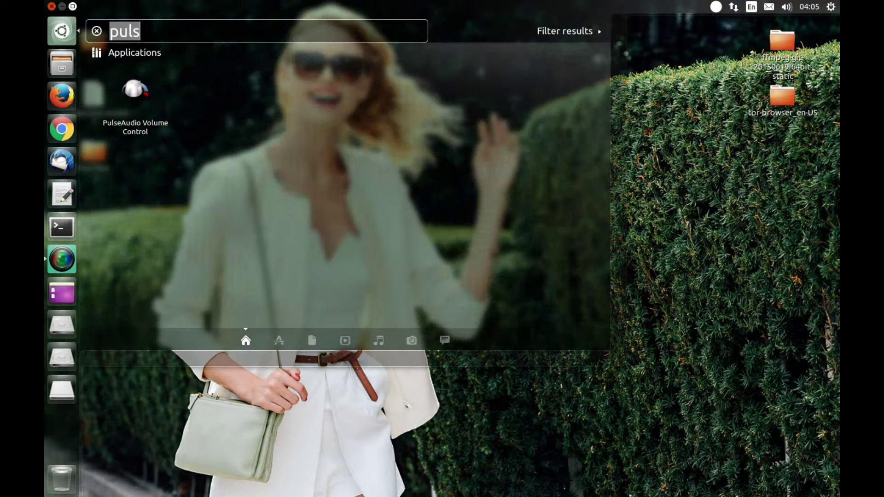
type("pla")
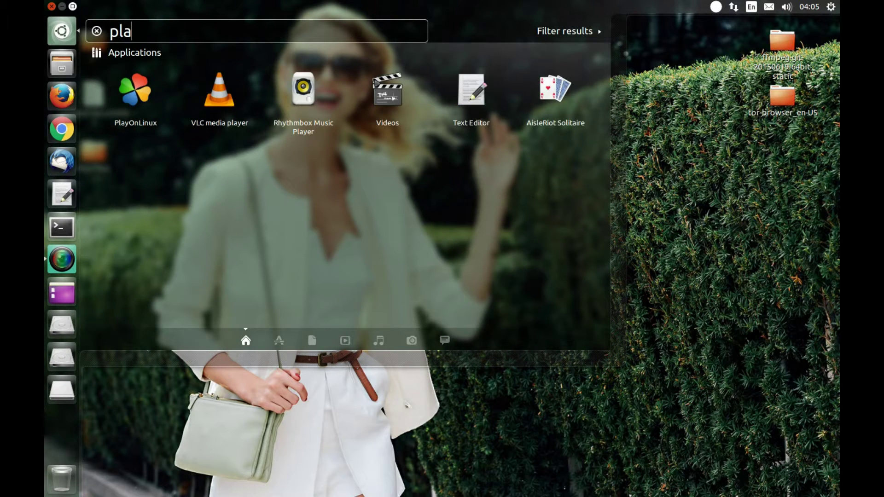
type("y")
key("Return")
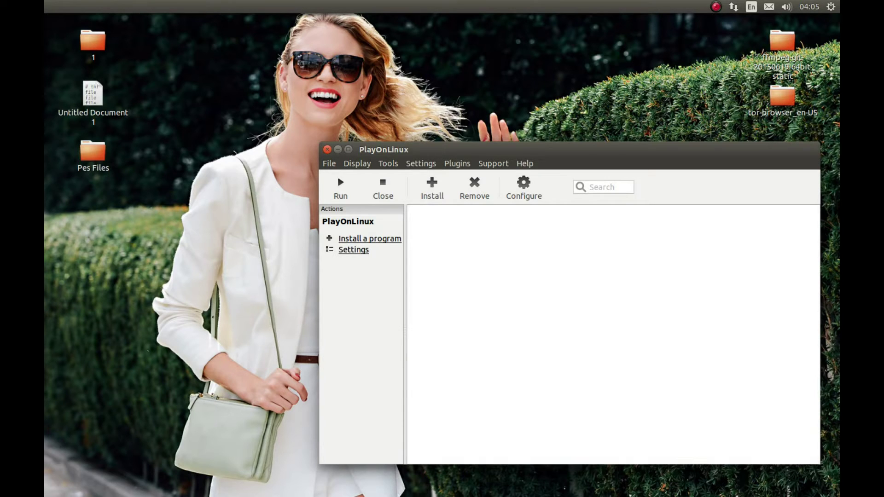
Install Wine version 1.9.1 (x86) through the Wine versions manager, and close the manager.
left_click(388, 163)
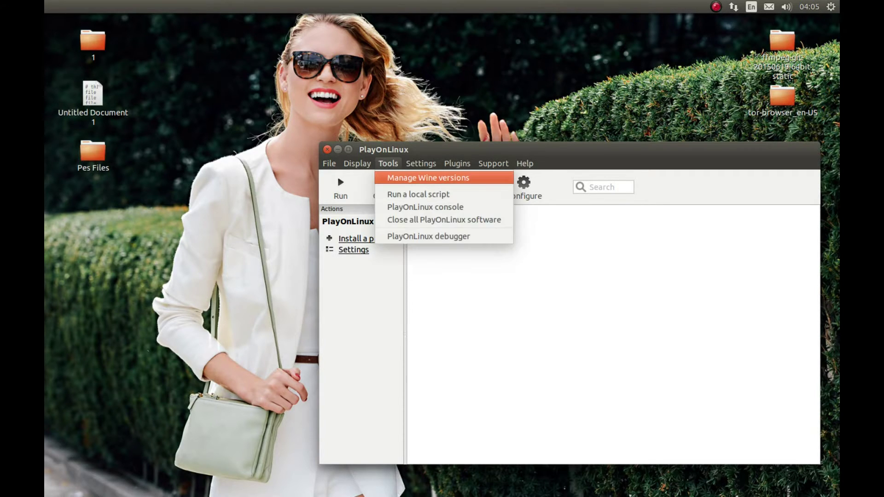
left_click(428, 178)
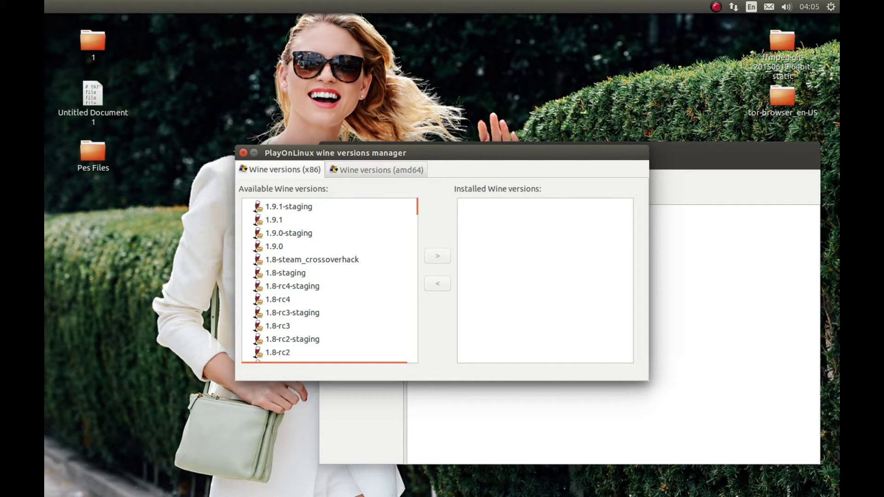
left_click(274, 219)
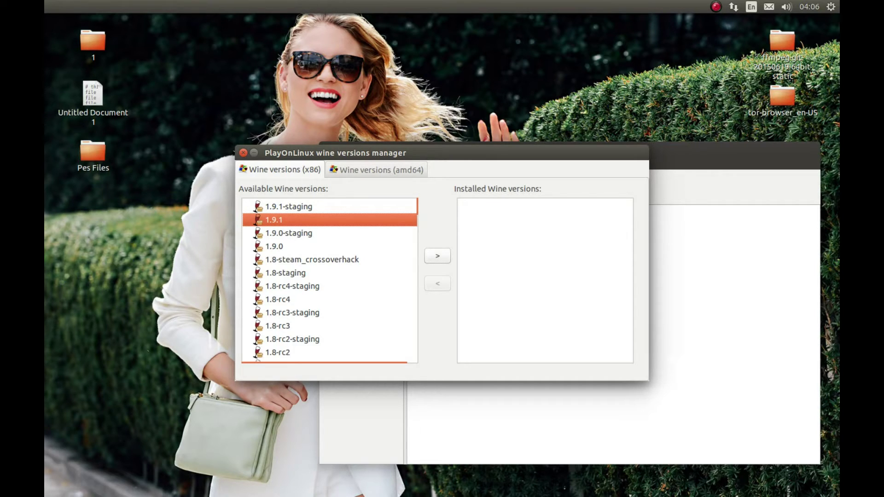
left_click(436, 255)
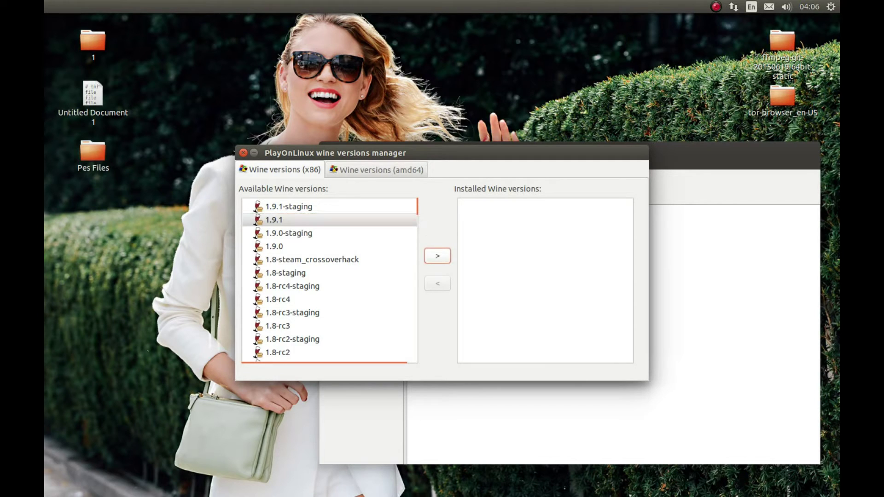
key("Return")
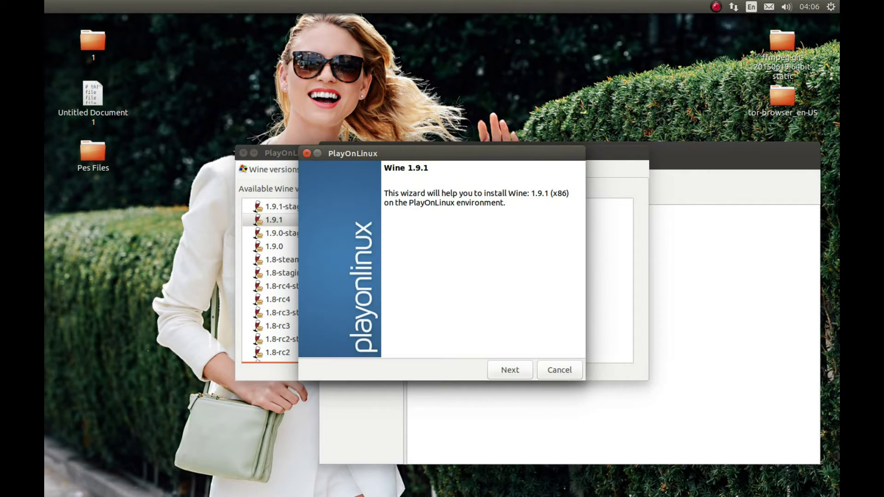
key("Return")
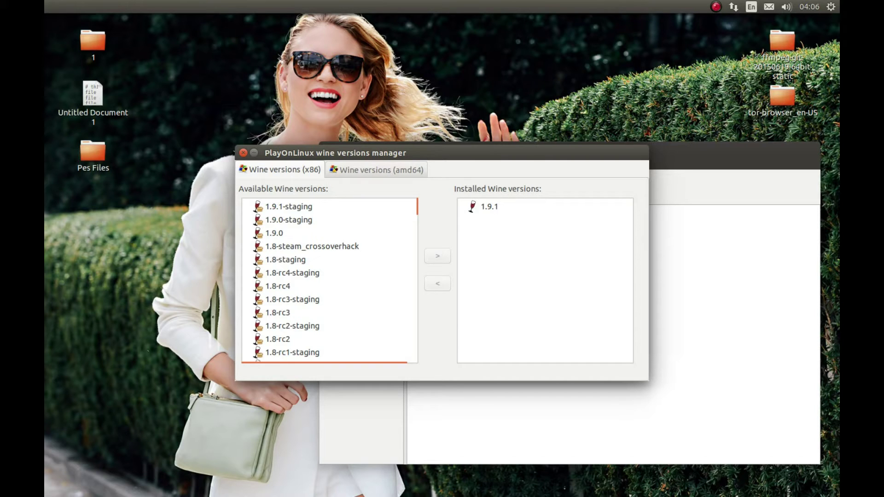
key("alt+F4")
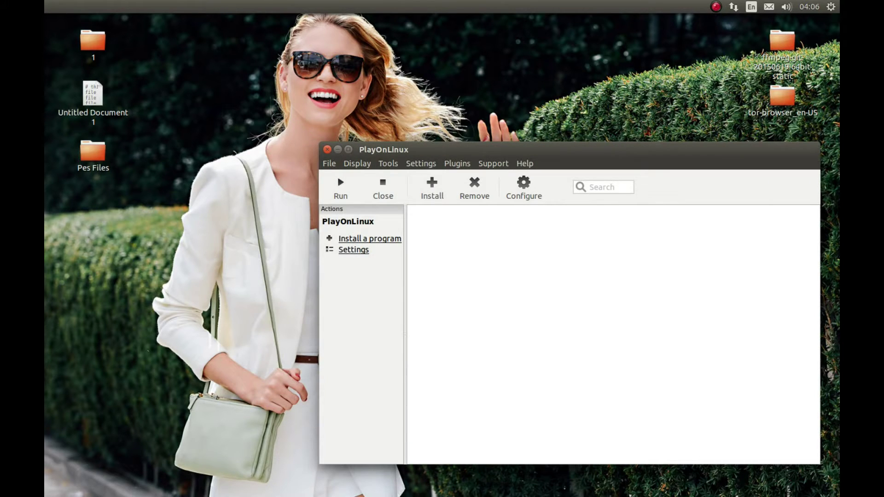
Start creating a new virtual drive in the PlayOnLinux configuration and choose the 32 bits windows installation.
left_click_drag(444, 150, 276, 88)
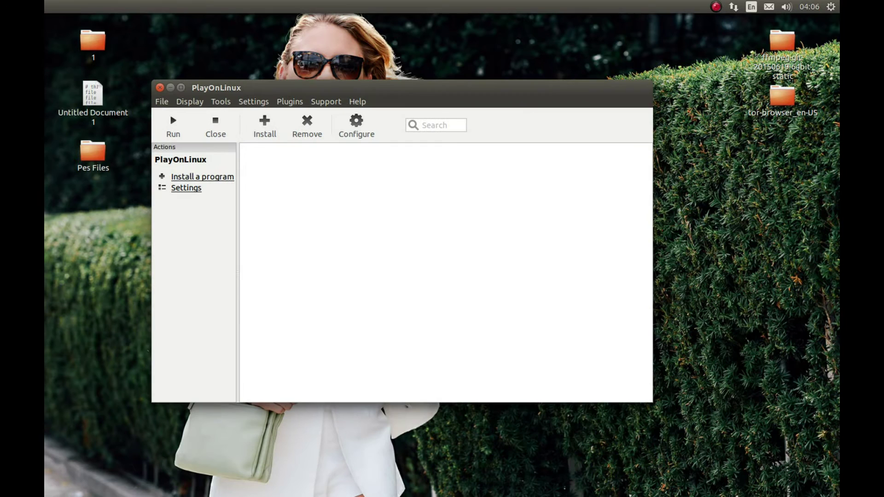
left_click(357, 125)
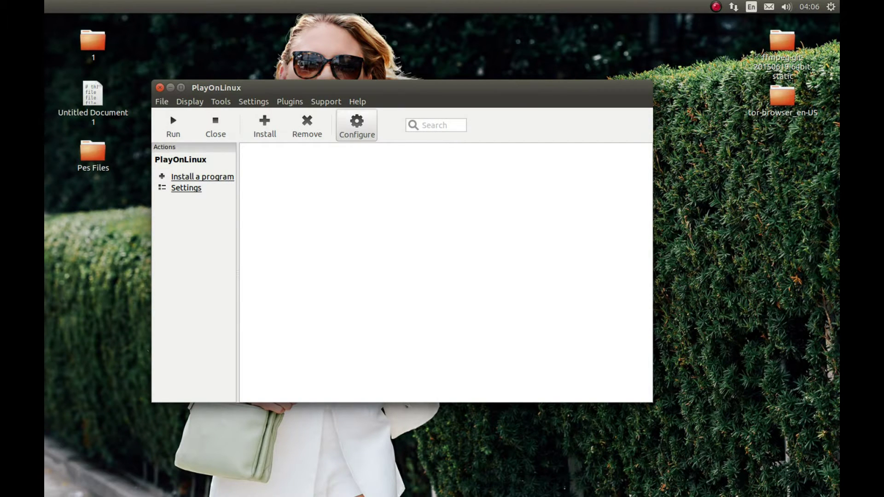
left_click(209, 364)
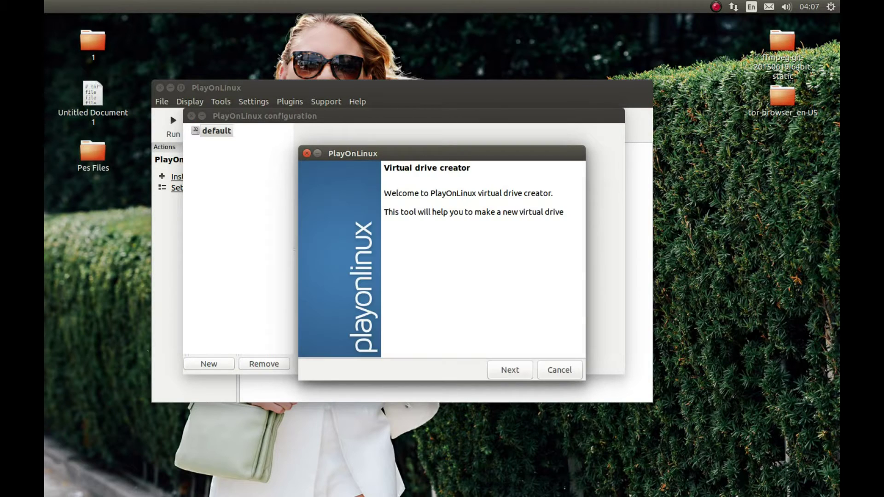
left_click(509, 370)
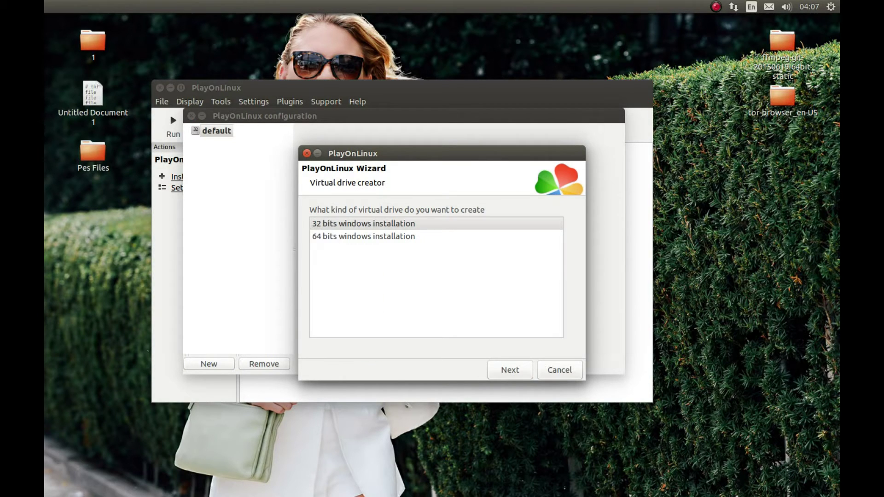
left_click(363, 223)
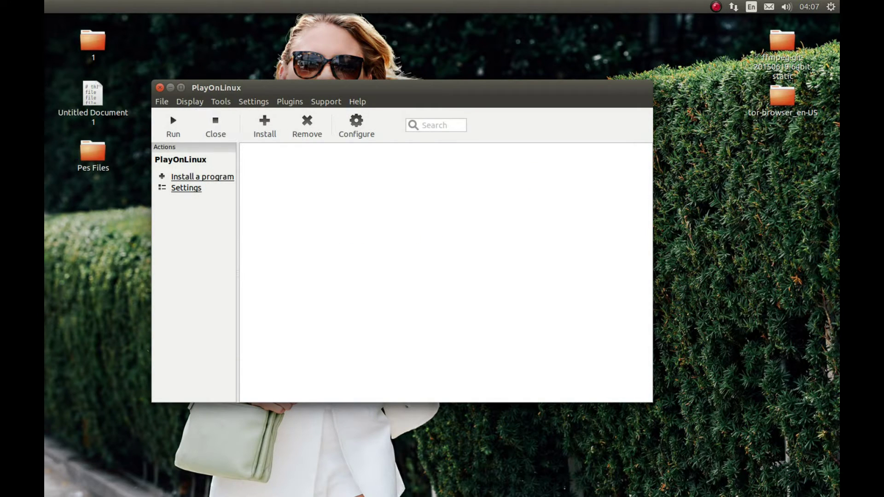
Check the available and installed Wine versions for both x86 and amd64 in the Wine versions manager.
left_click(220, 101)
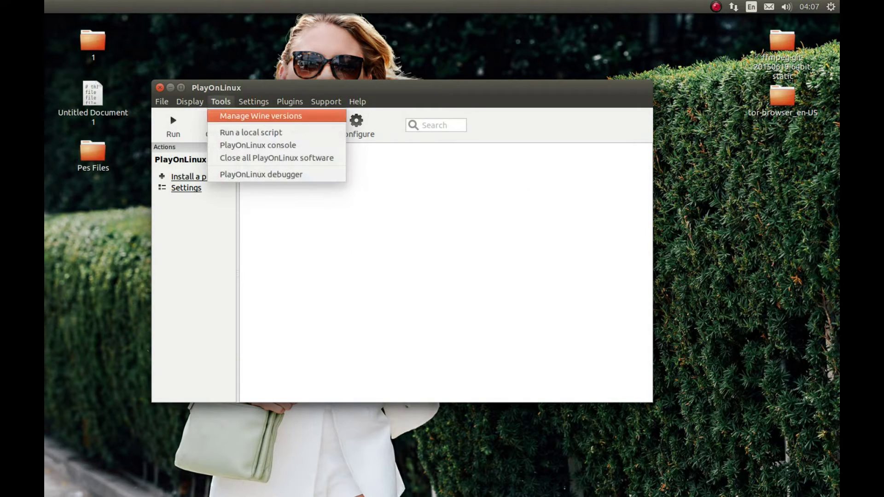
key("Return")
left_click(376, 170)
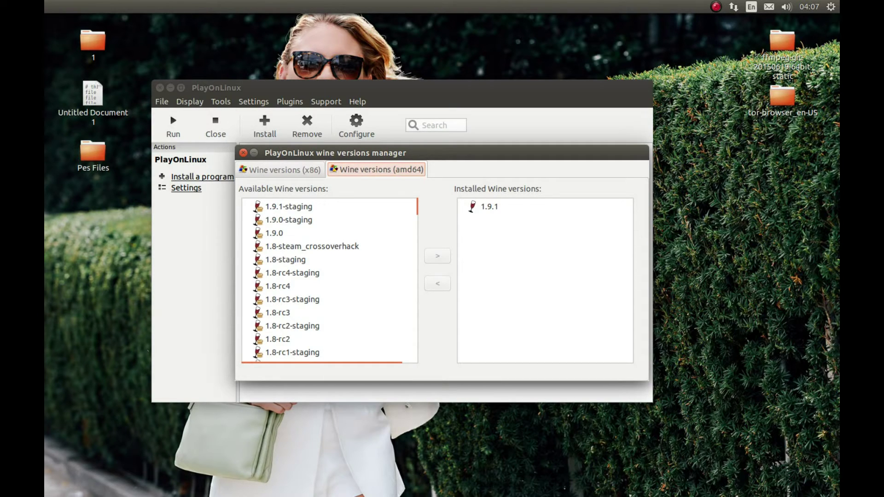
key("Left")
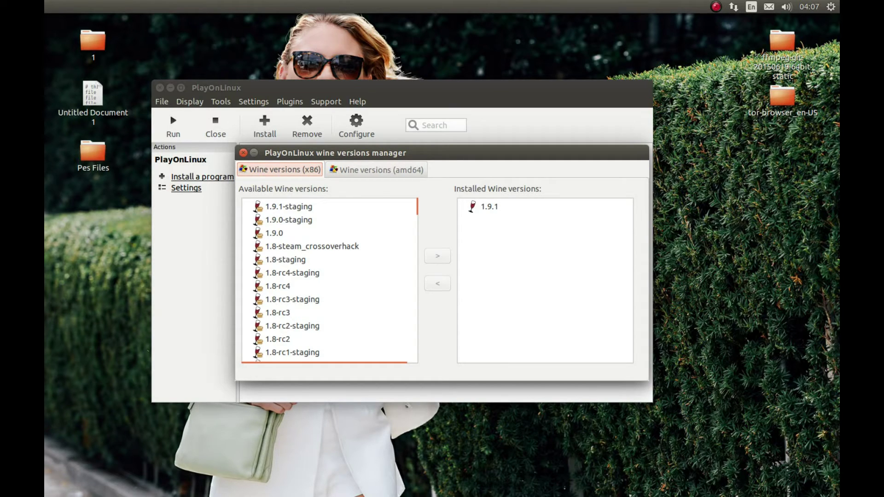
key("Right")
key("Left")
left_click(274, 233)
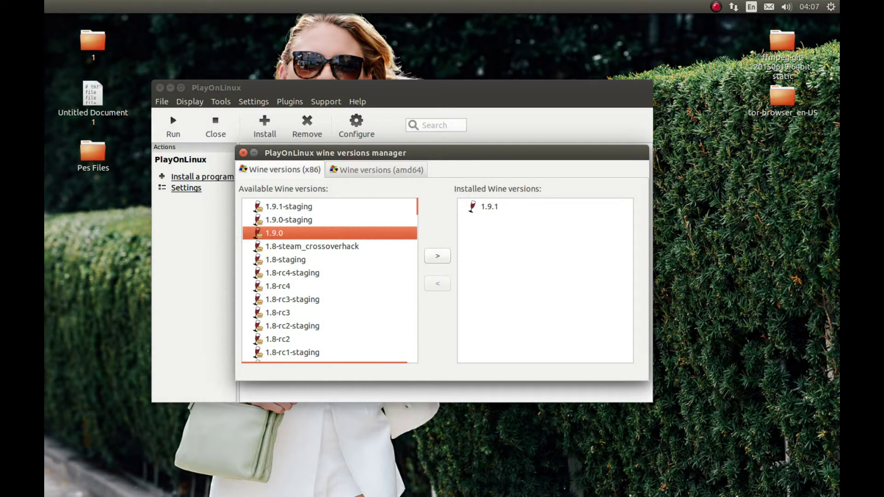
left_click(243, 152)
Return to the virtual drive wizard, accept the 32-bit type, choose Wine 1.9.1, and create the drive with the name pes.
mouse_move(45, 152)
left_click(62, 292)
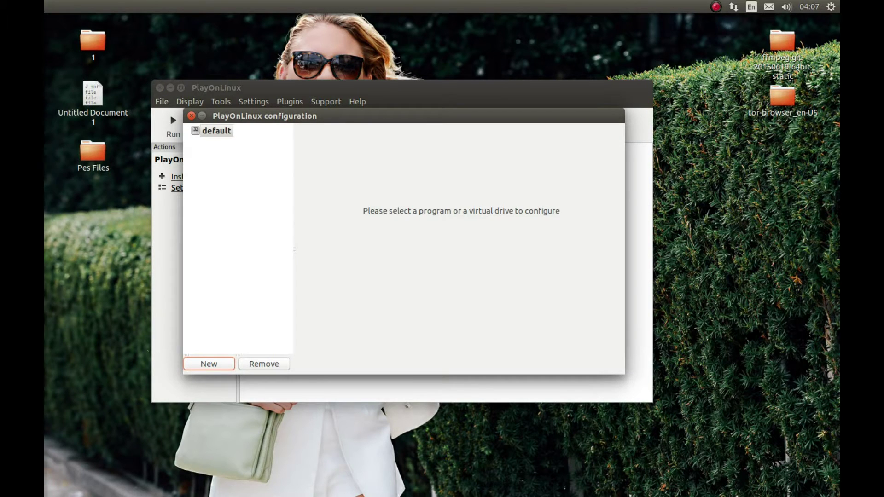
left_click(62, 292)
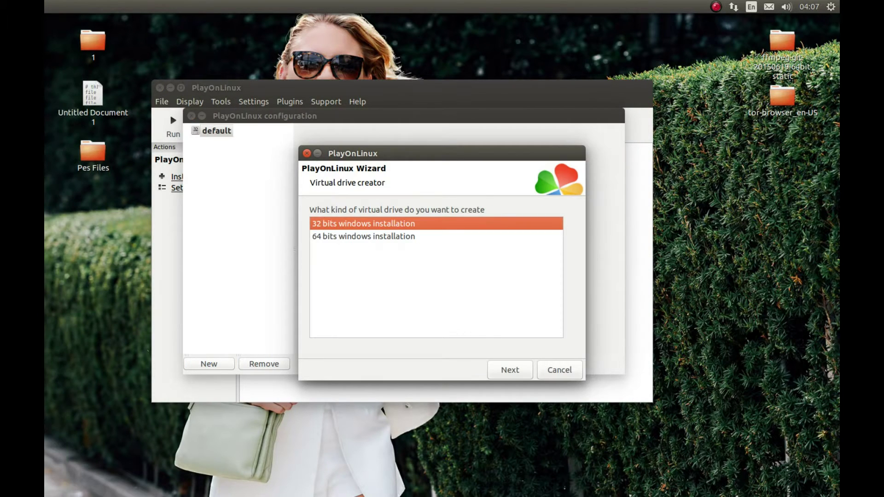
key("Return")
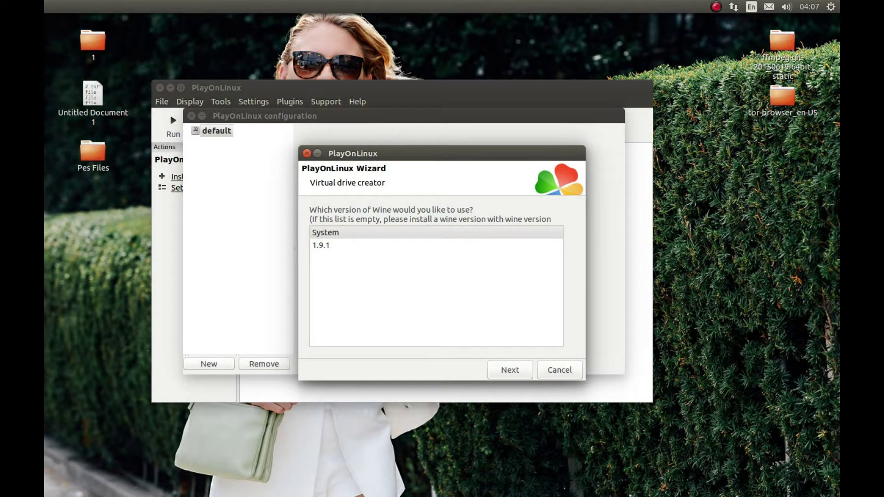
left_click(321, 245)
key("Return")
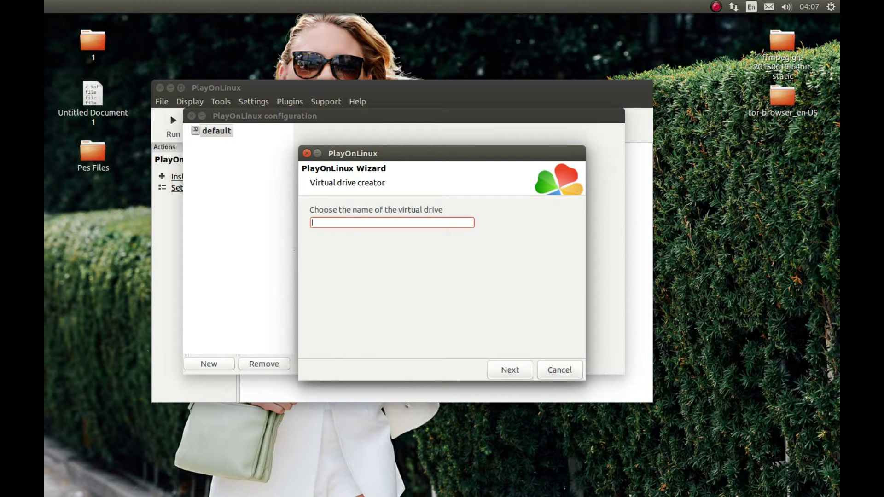
type("pes")
key("Return")
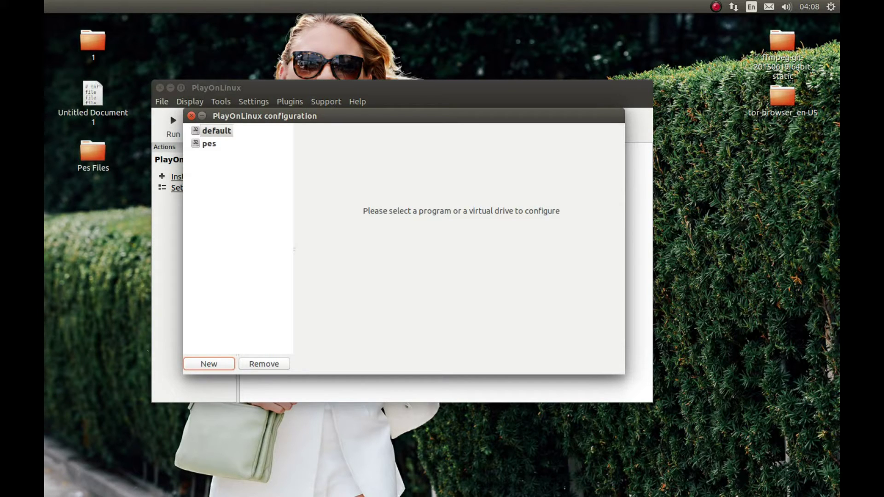
Install the dxfullsetup component in the pes virtual drive.
left_click(208, 143)
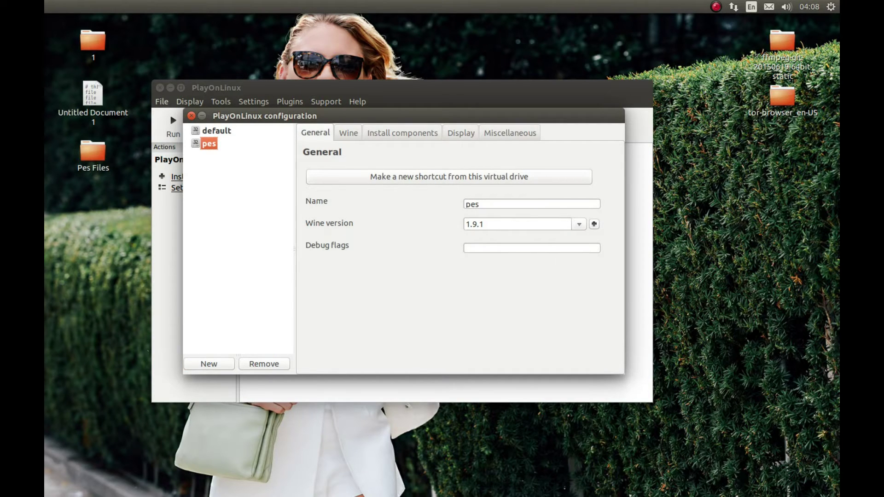
left_click(402, 133)
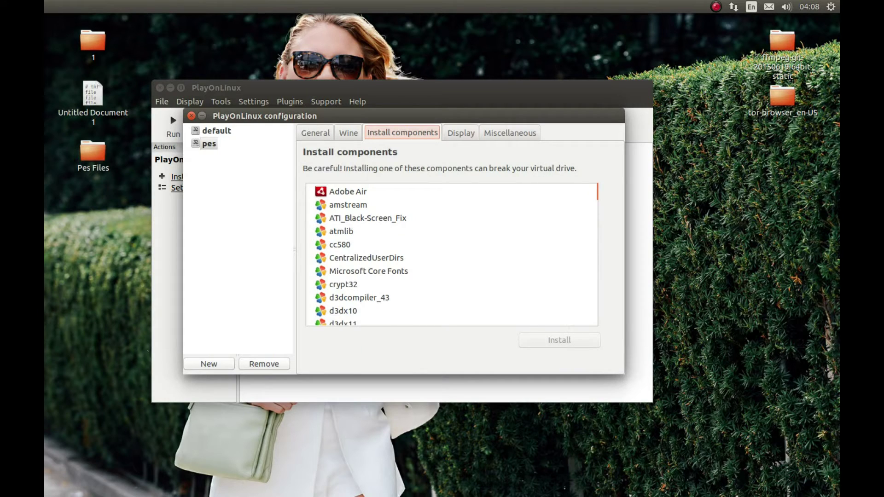
scroll(451, 255, "down", 7)
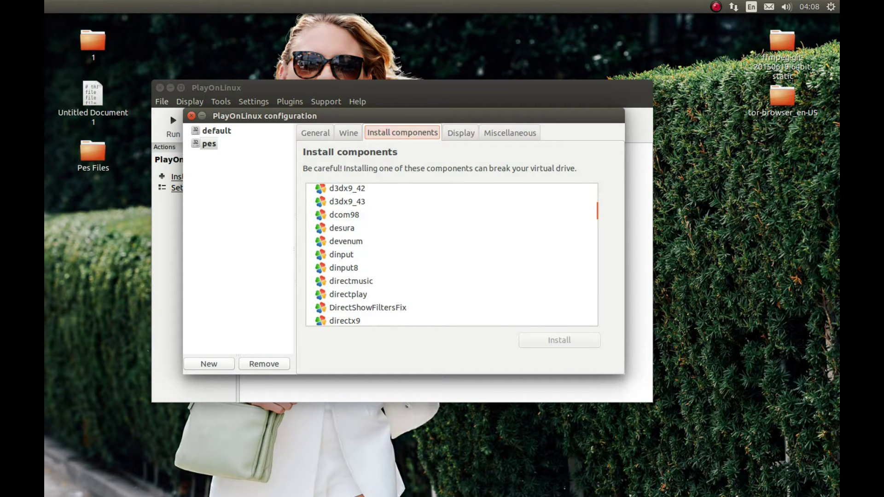
scroll(451, 254, "down", 3)
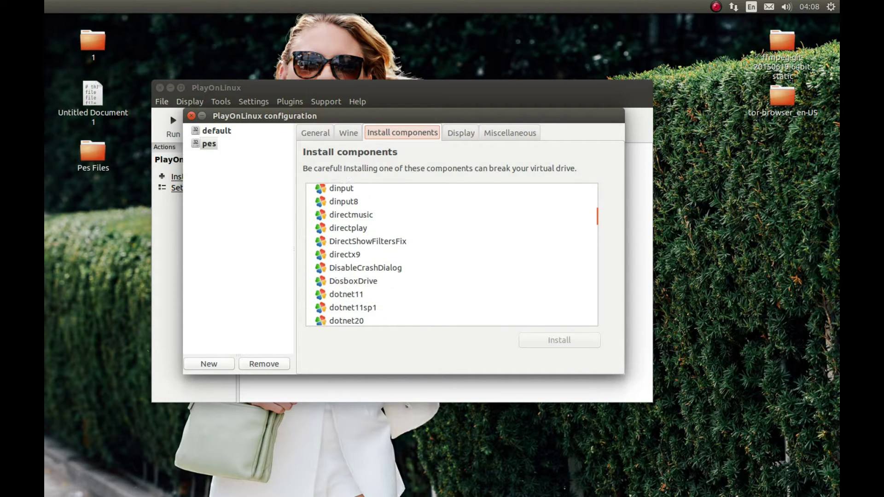
scroll(451, 254, "down", 1)
scroll(451, 255, "up", 2)
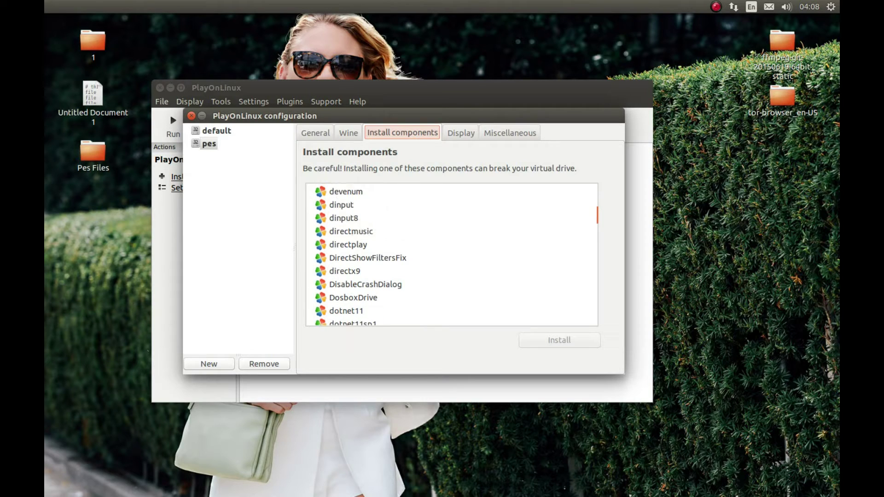
scroll(451, 254, "down", 5)
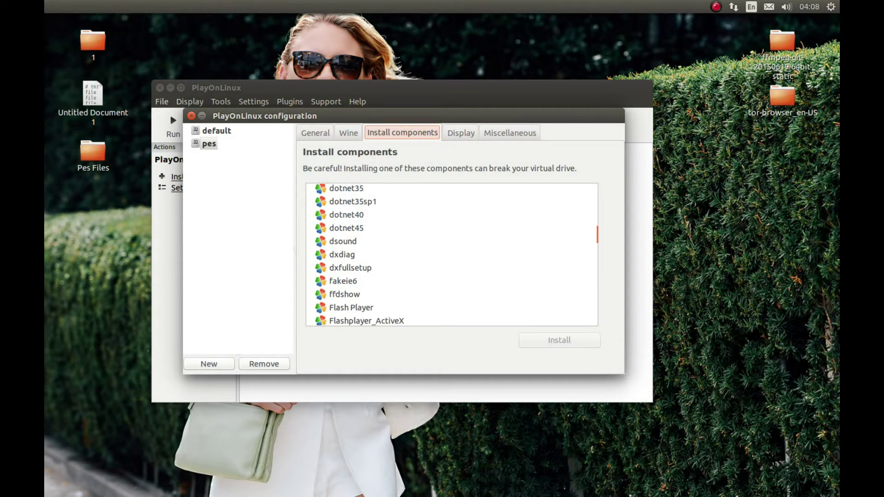
left_click(350, 268)
left_click(558, 341)
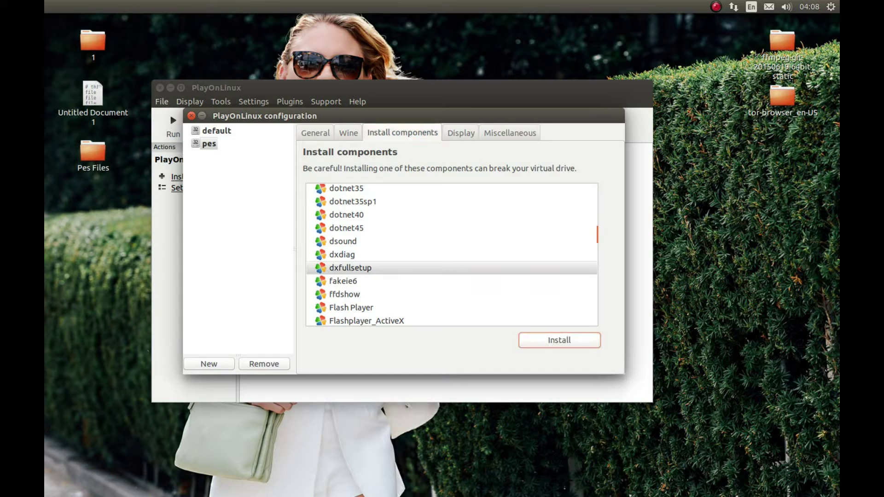
key("Return")
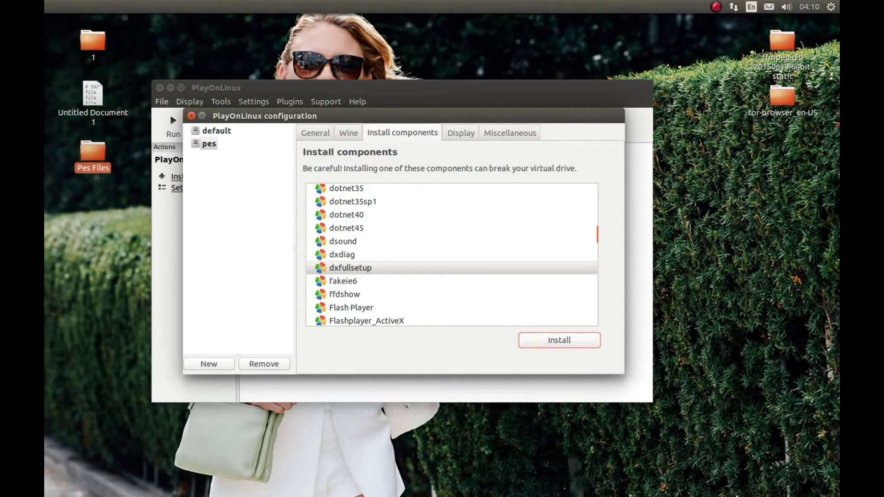
Install the dotnet40 component in the pes virtual drive.
scroll(453, 254, "down", 10)
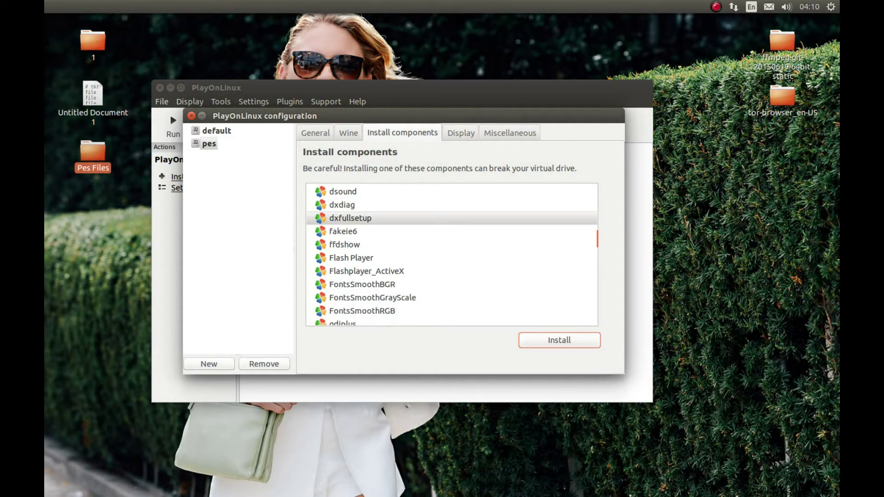
scroll(451, 255, "down", 8)
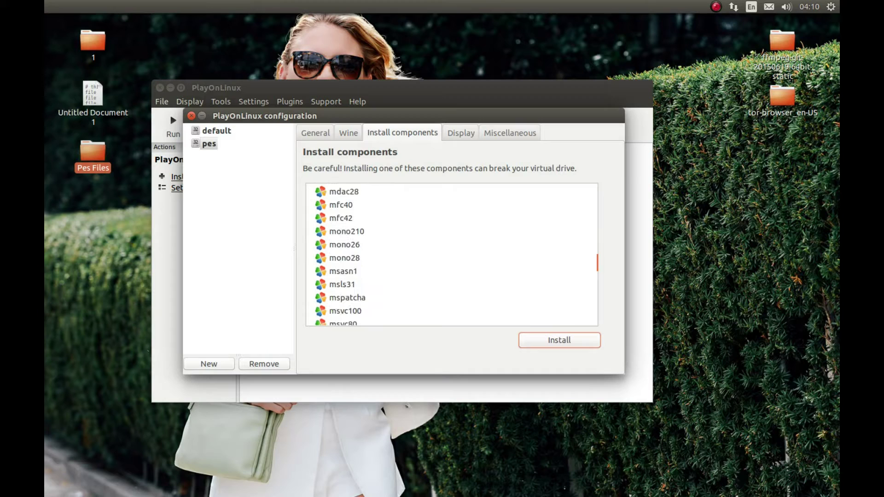
scroll(452, 254, "up", 7)
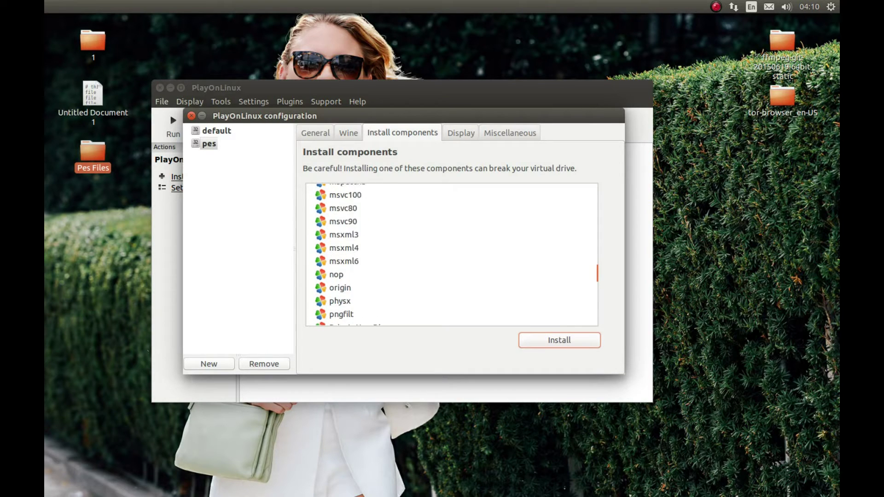
scroll(451, 255, "up", 8)
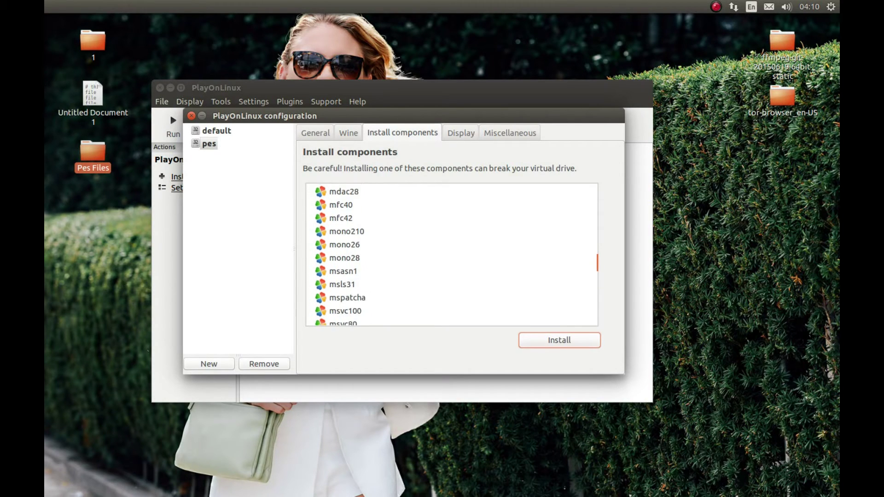
scroll(452, 255, "up", 4)
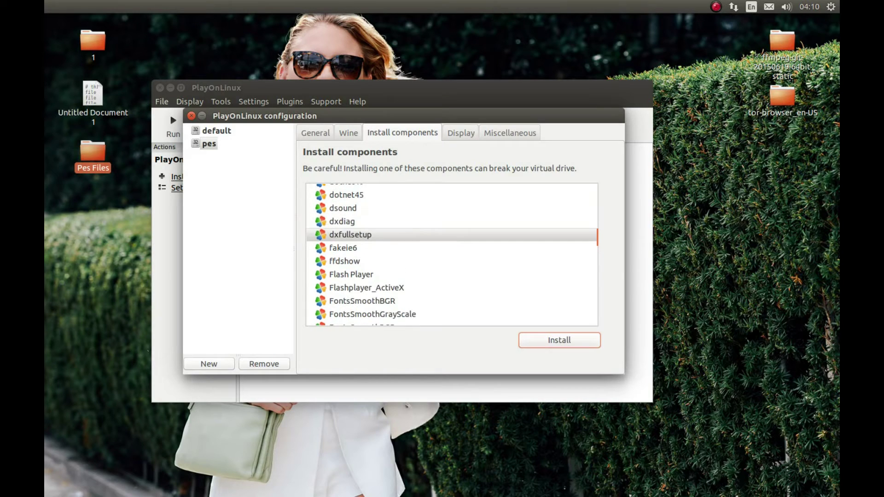
left_click(346, 231)
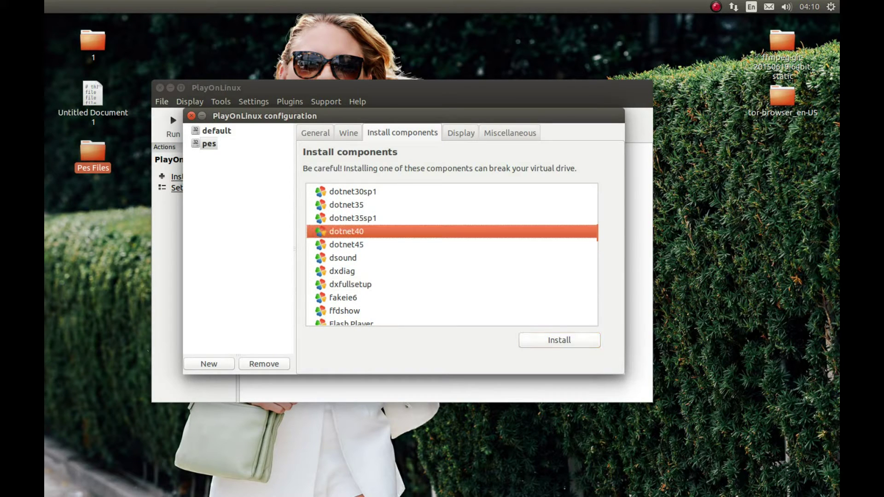
left_click(559, 340)
key("Return")
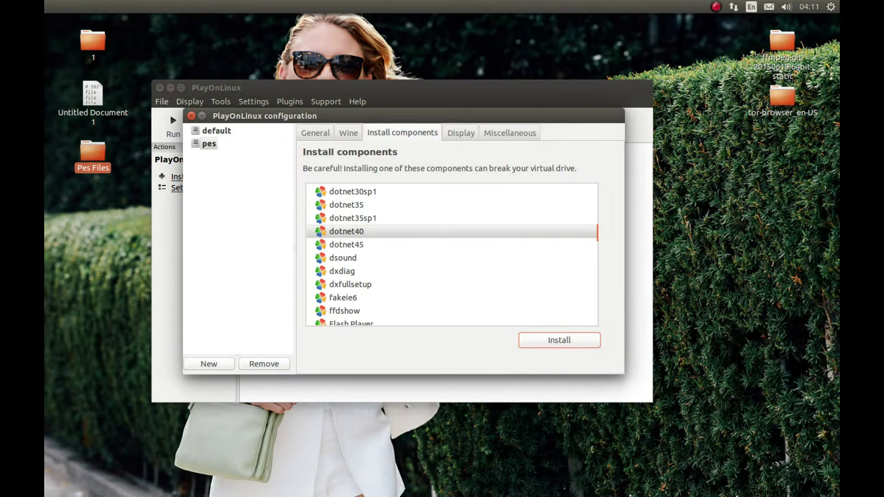
Install the vcrun2010 component in the pes virtual drive.
scroll(452, 254, "down", 8)
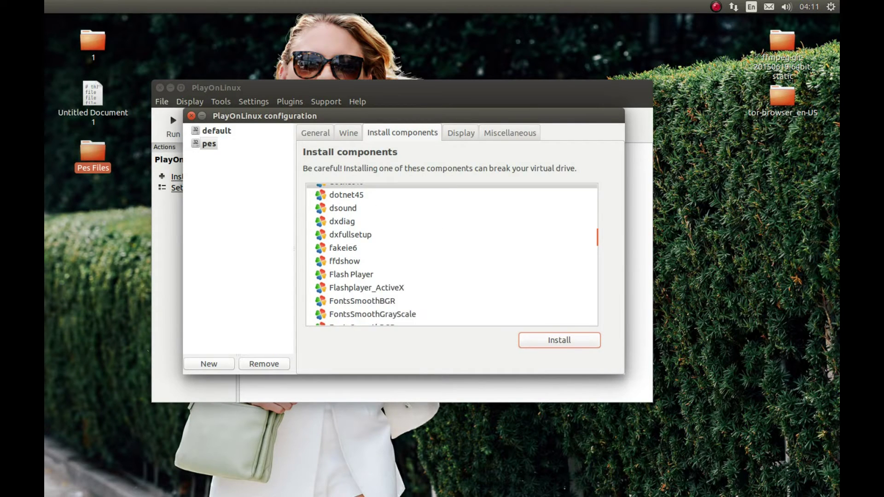
scroll(452, 254, "down", 10)
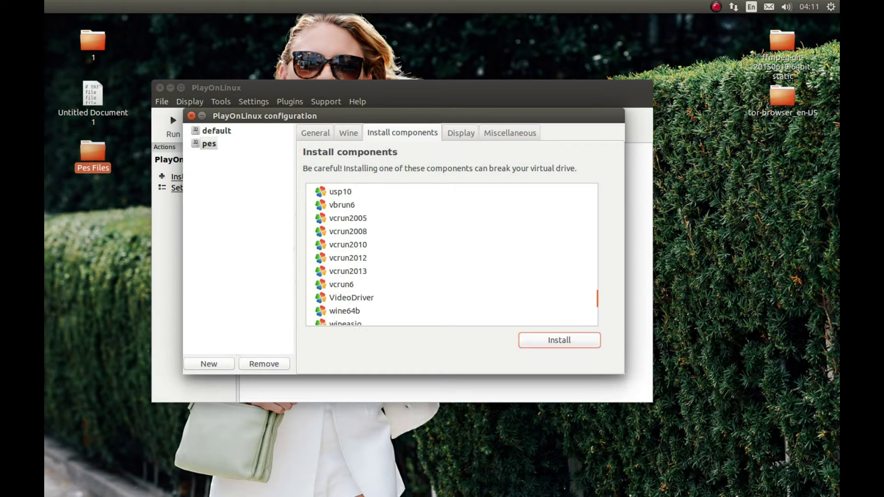
left_click(348, 245)
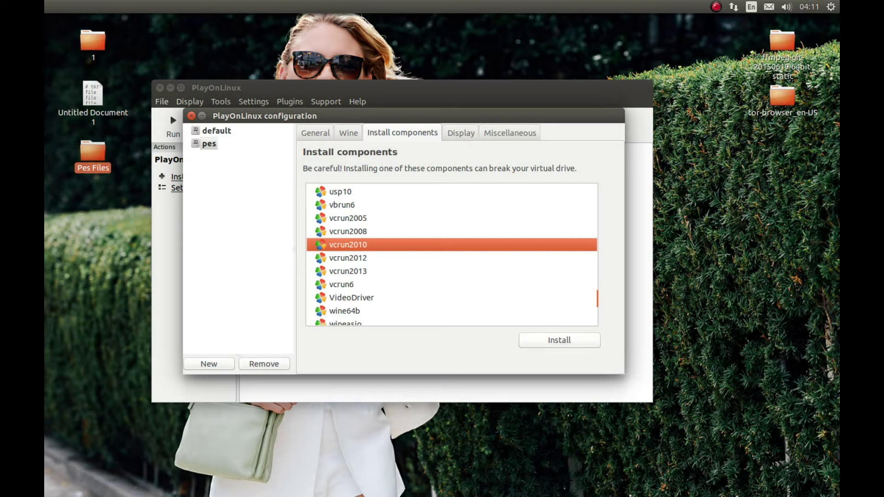
left_click(559, 340)
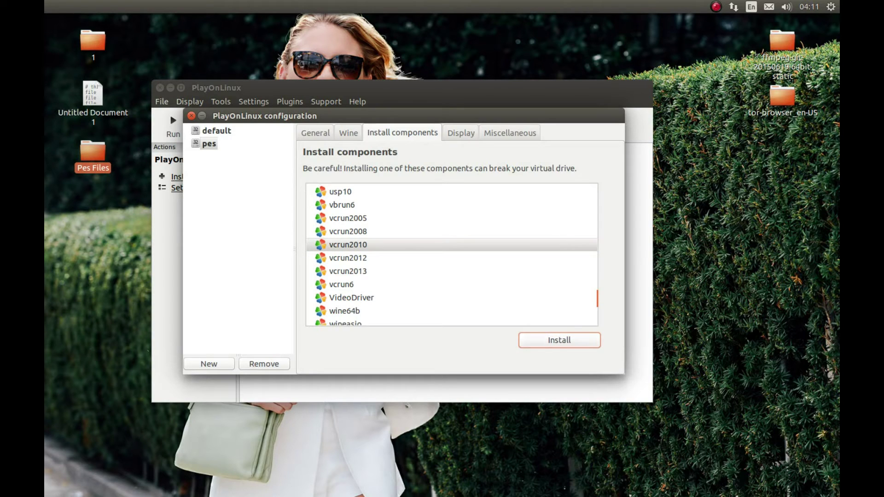
key("Return")
Start running an .exe file in the pes virtual drive from its miscellaneous settings.
left_click(509, 132)
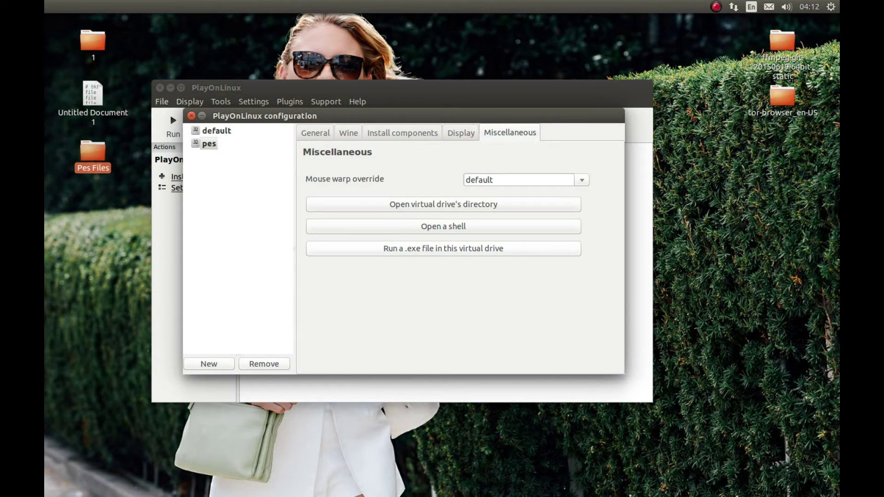
left_click(443, 249)
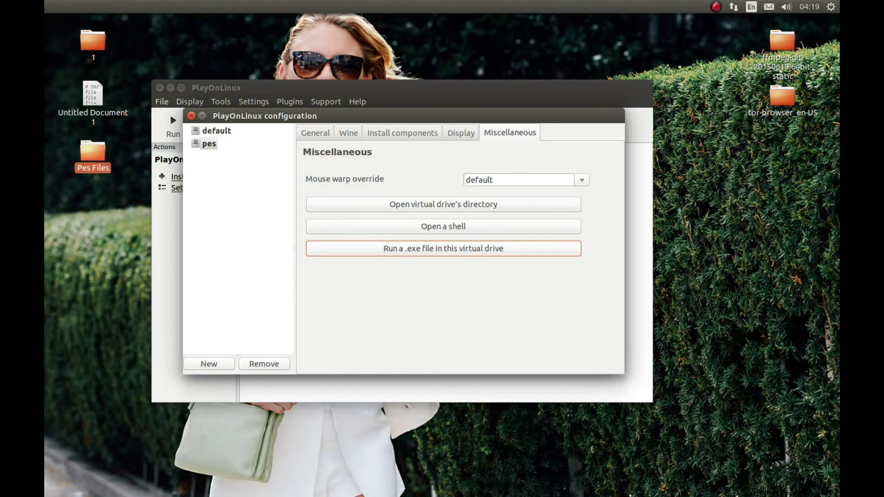
Copy all files from the Exe Files folder inside Pes Files on the desktop, and close the file window.
left_click(93, 157)
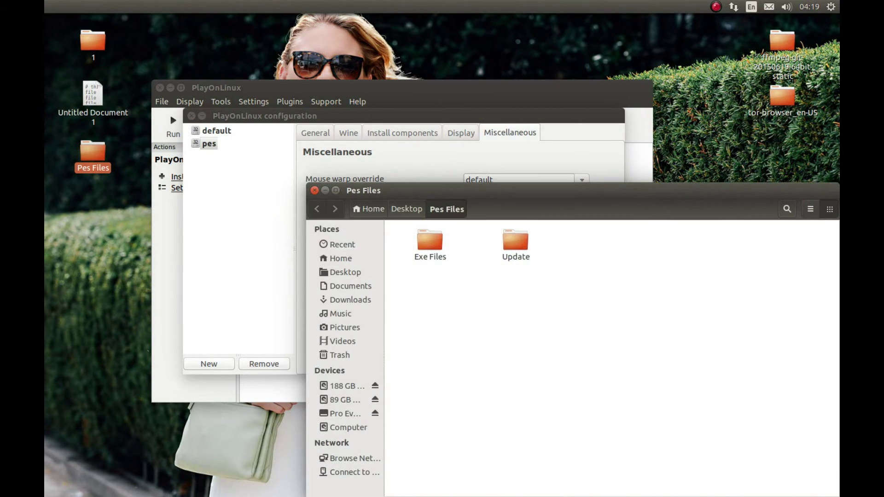
double_click(430, 241)
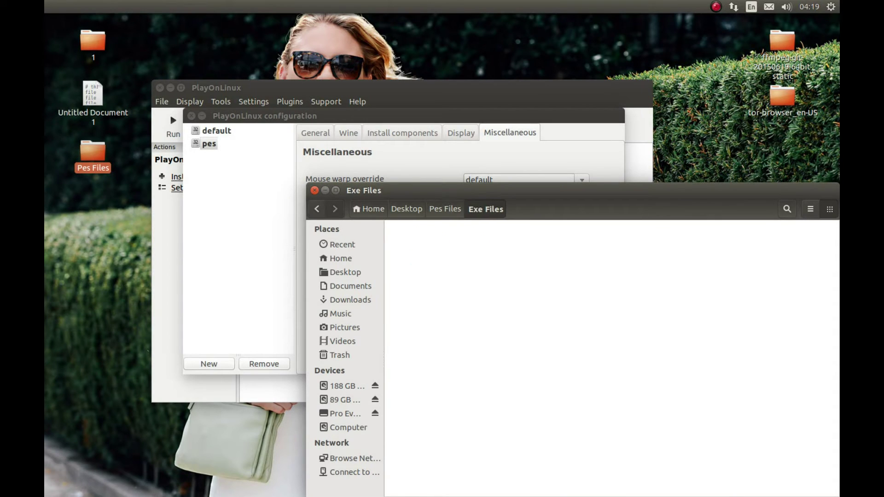
left_click_drag(412, 359, 815, 244)
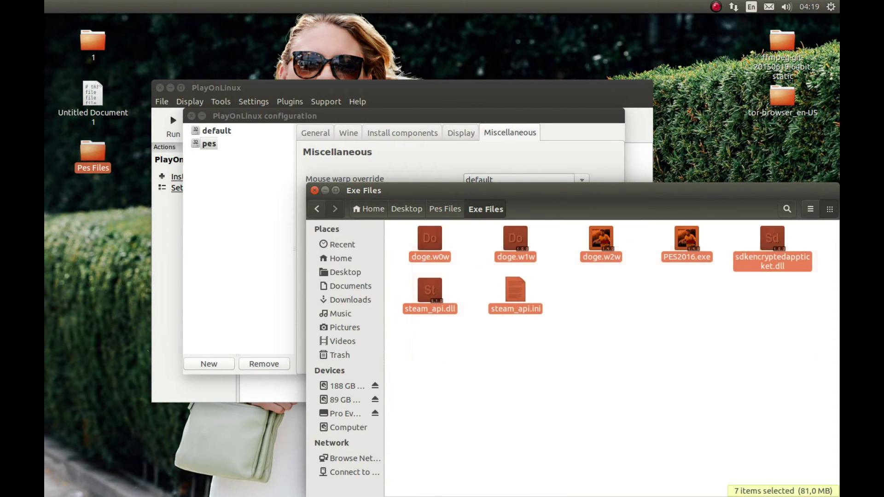
right_click(613, 236)
left_click(637, 289)
left_click_drag(415, 190, 346, 148)
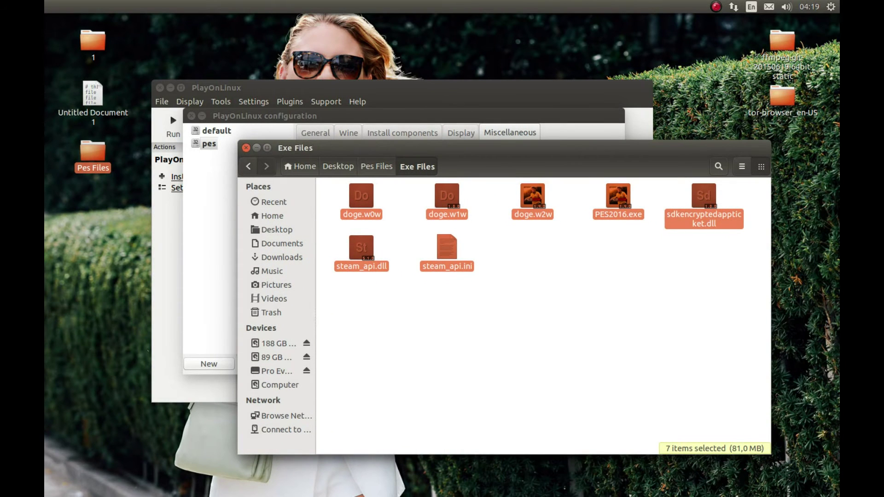
left_click(246, 147)
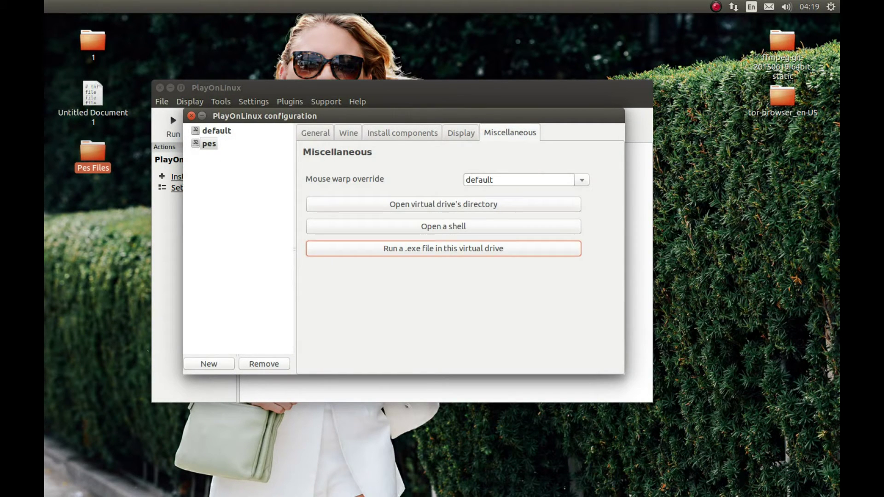
Open the pes virtual drive's directory and go to drive_c/Program Files/Pro Evolution Soccer 2016.
left_click(209, 143)
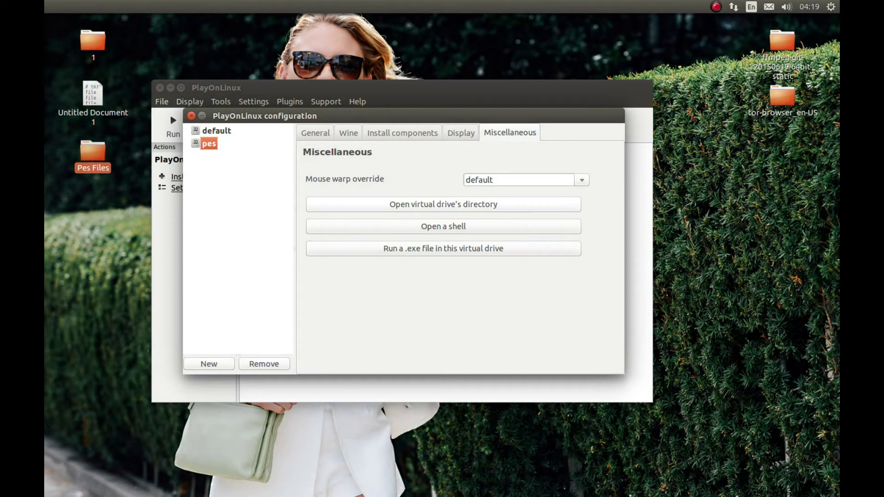
left_click(443, 204)
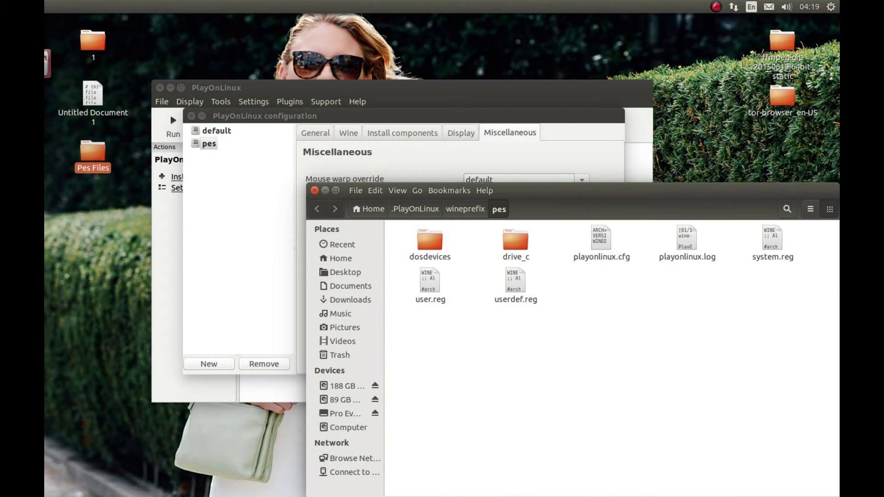
double_click(515, 240)
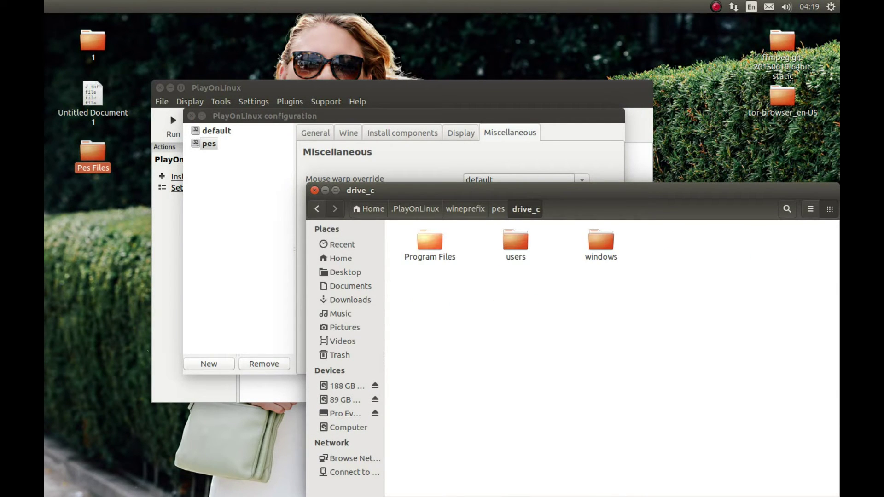
double_click(430, 240)
left_click_drag(573, 190, 365, 110)
double_click(479, 161)
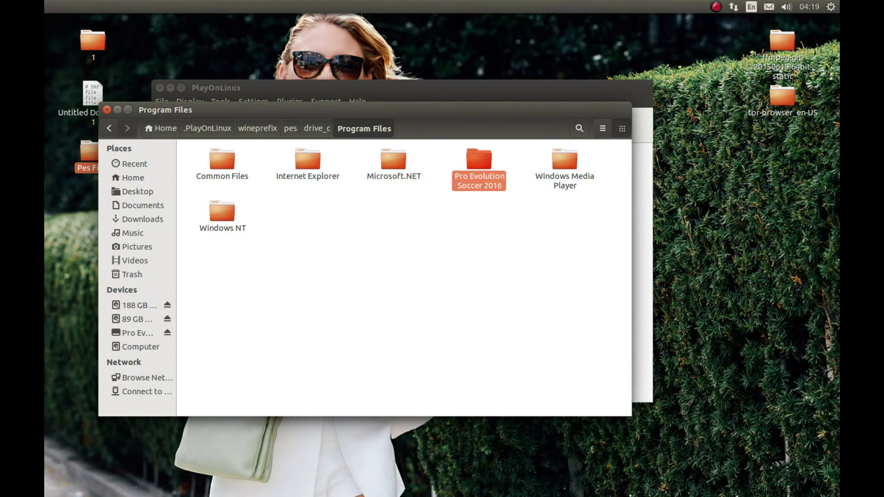
Paste the copied files into the Pro Evolution Soccer 2016 folder, replacing the existing PES2016.exe, and close the file window.
right_click(321, 262)
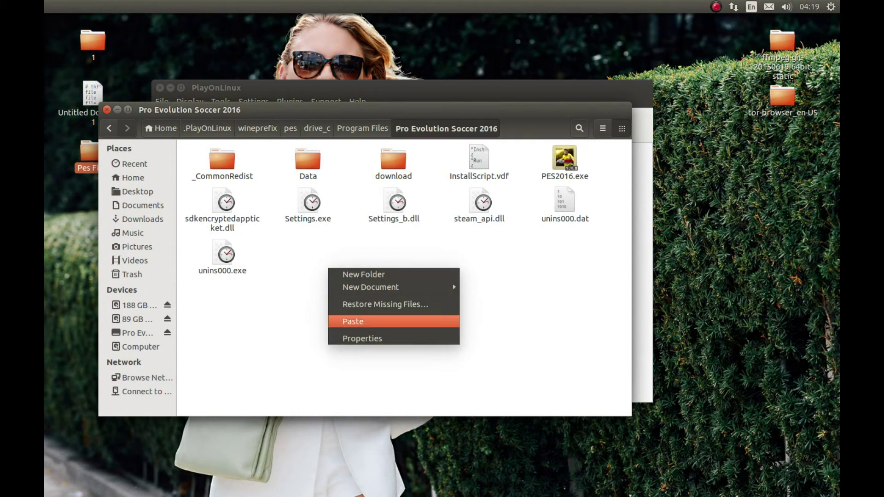
left_click(343, 321)
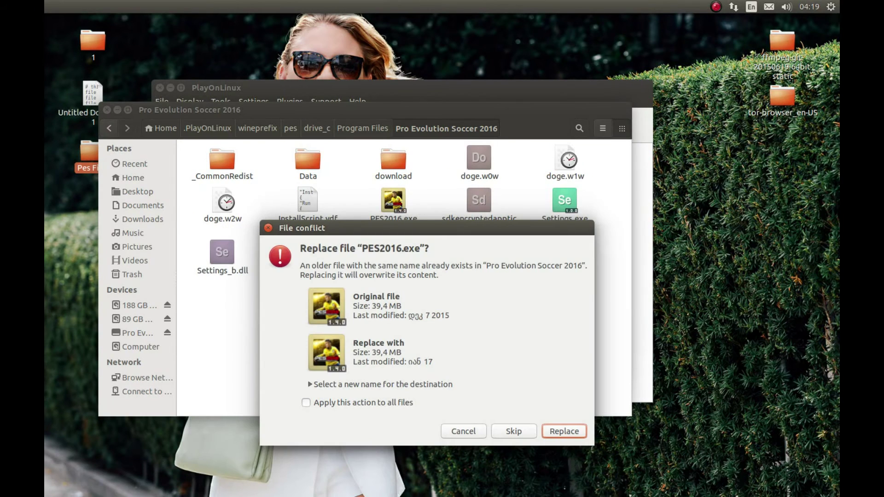
left_click(563, 431)
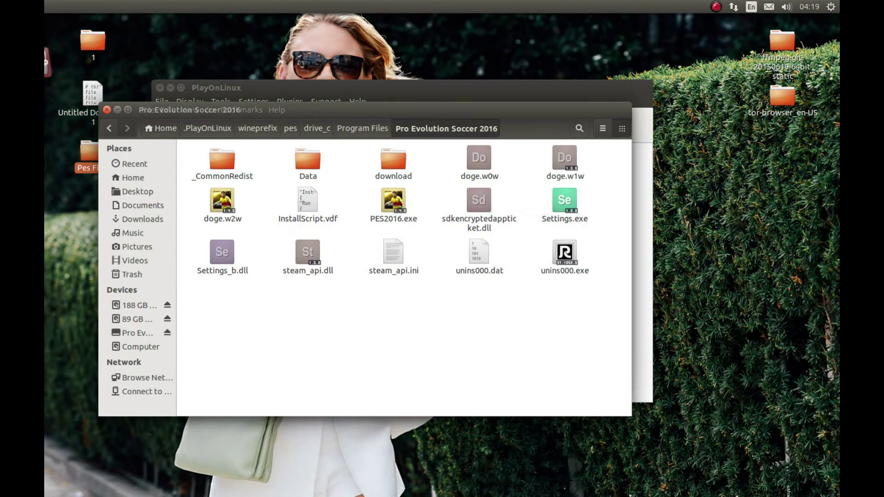
left_click(107, 110)
Create a shortcut named PES2016 for PES2016.exe from the pes virtual drive, dismissing the .NET runtime errors.
left_click(209, 144)
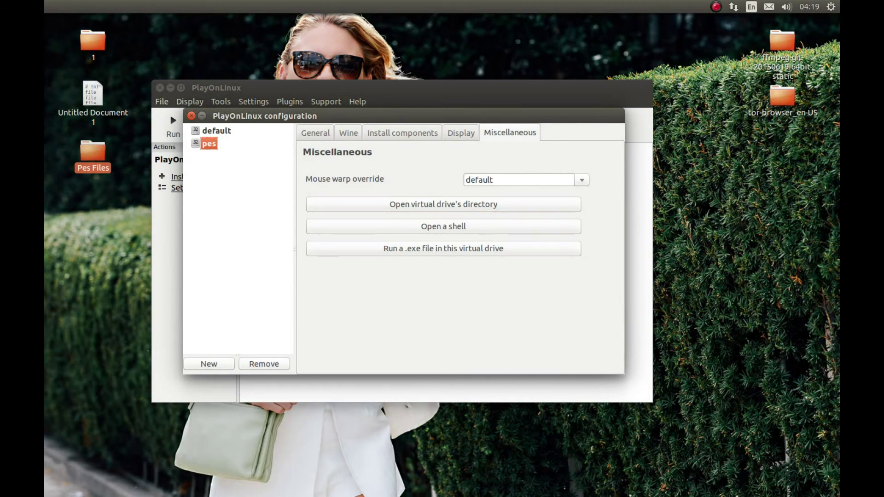
left_click(315, 133)
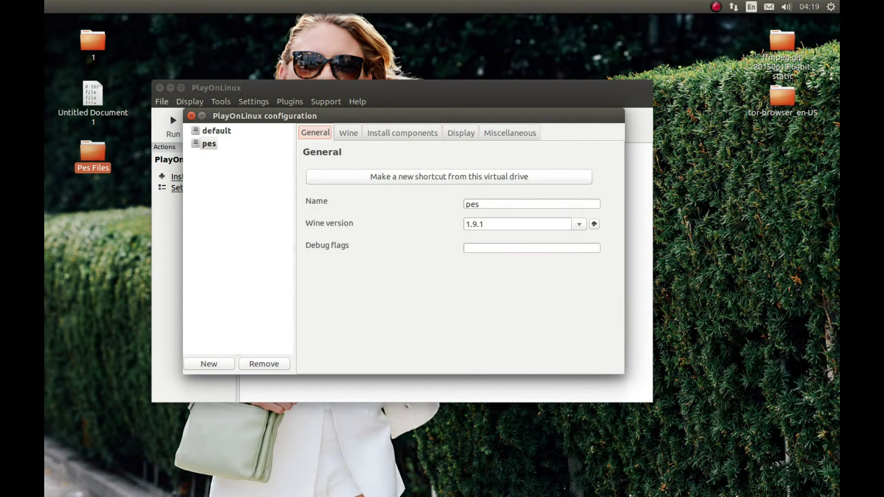
key("Tab")
key("Return")
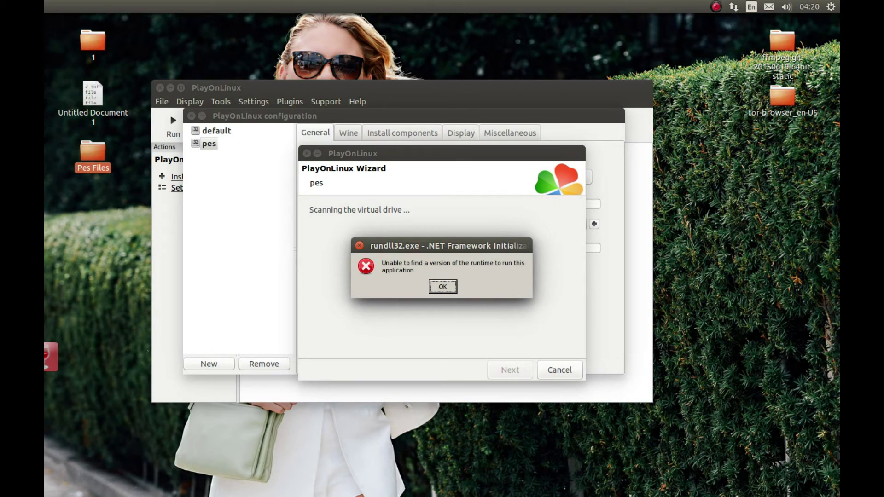
key("Return")
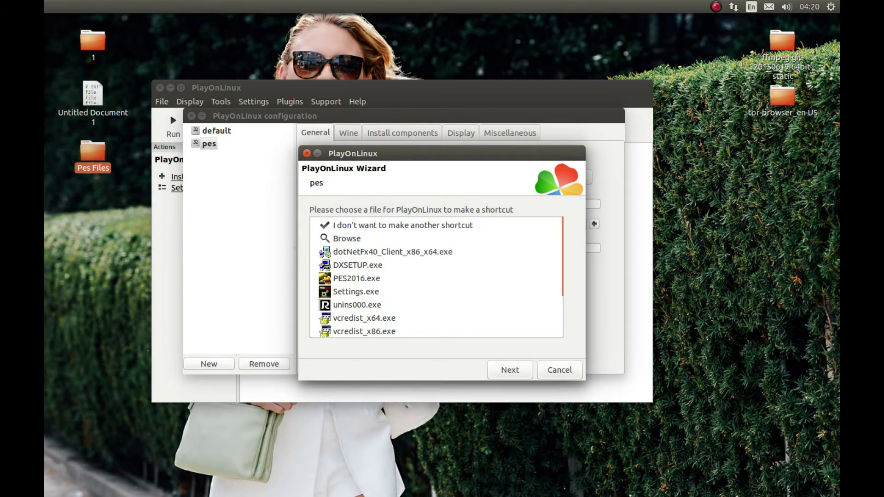
left_click(357, 278)
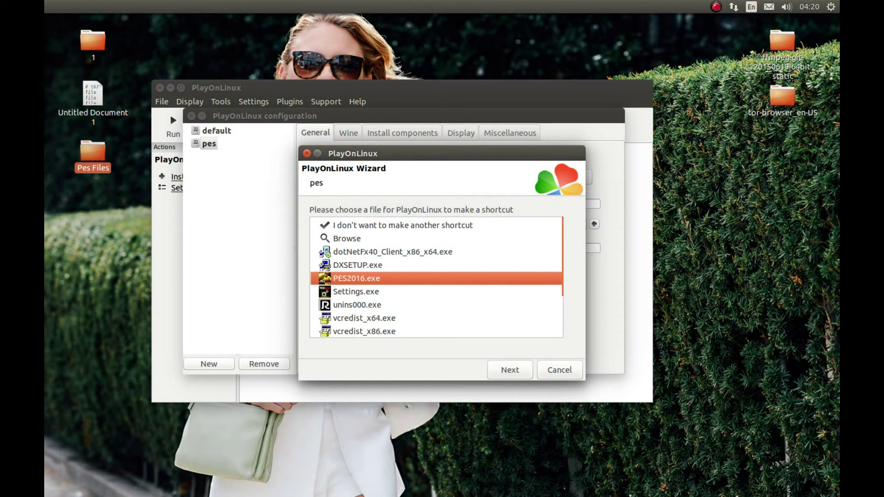
left_click(356, 291)
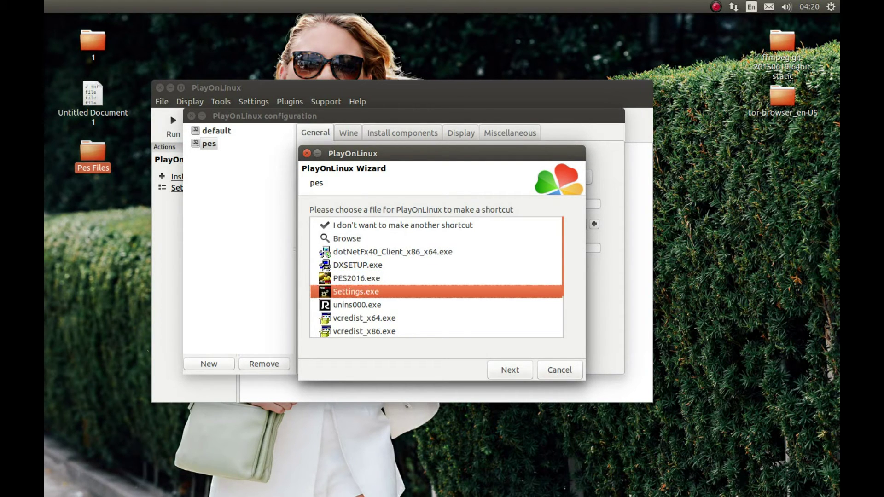
left_click(356, 278)
key("Return")
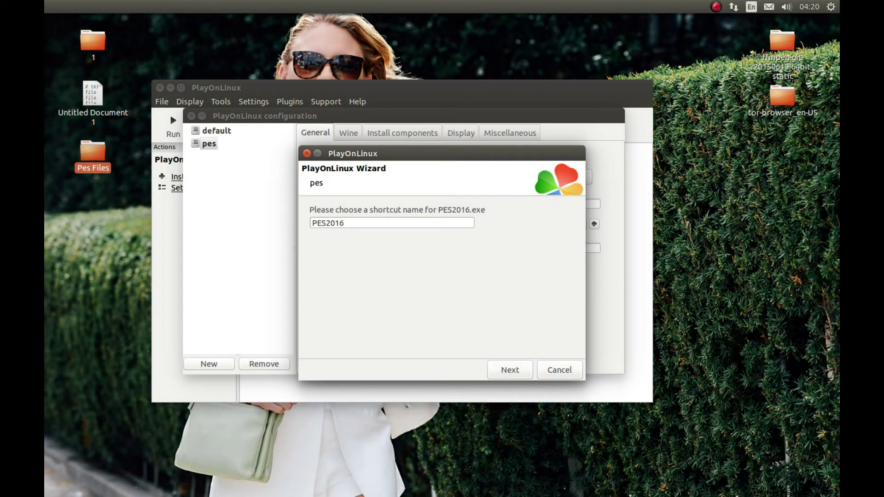
key("Return")
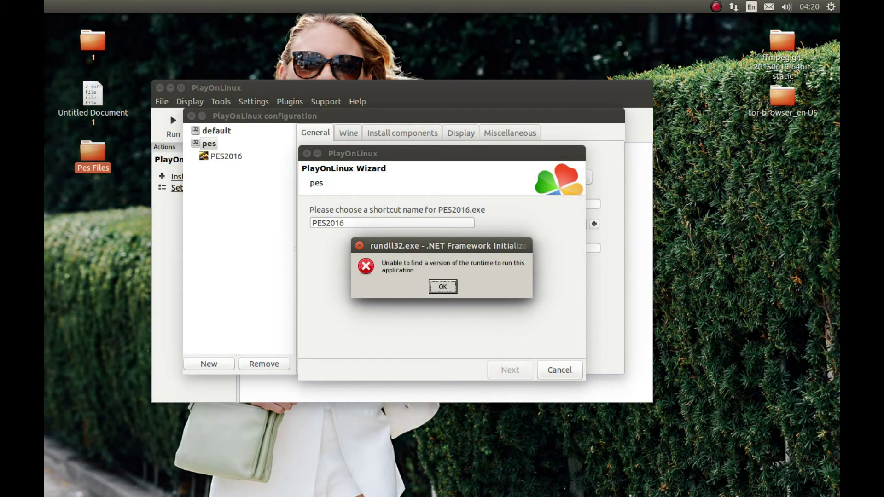
key("Return")
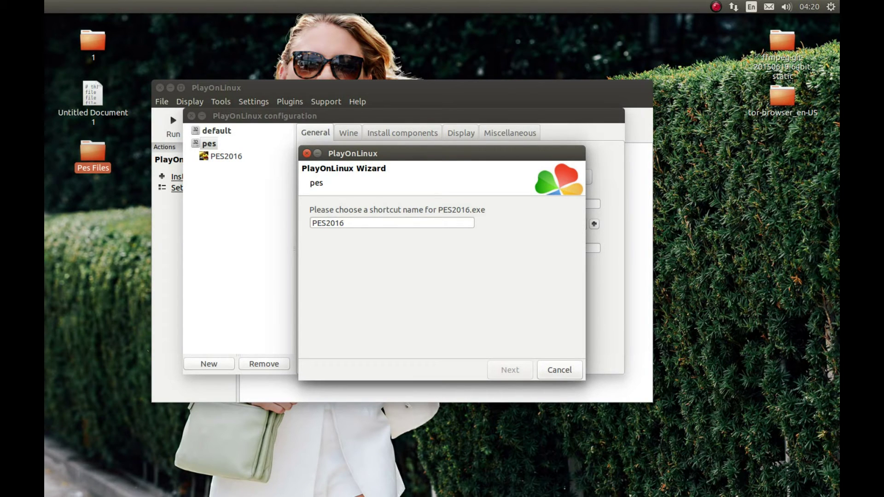
key("Return")
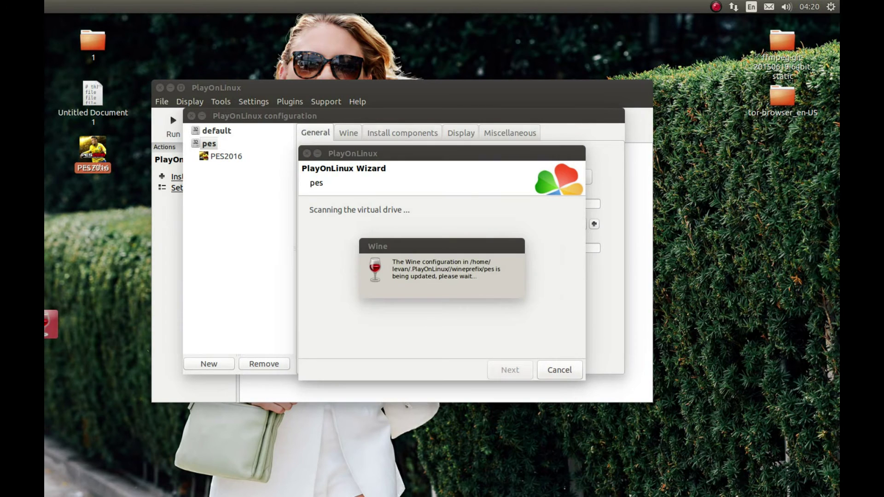
Create a shortcut named Settings for Settings.exe, and close the shortcut wizard and the configuration window.
key("Return")
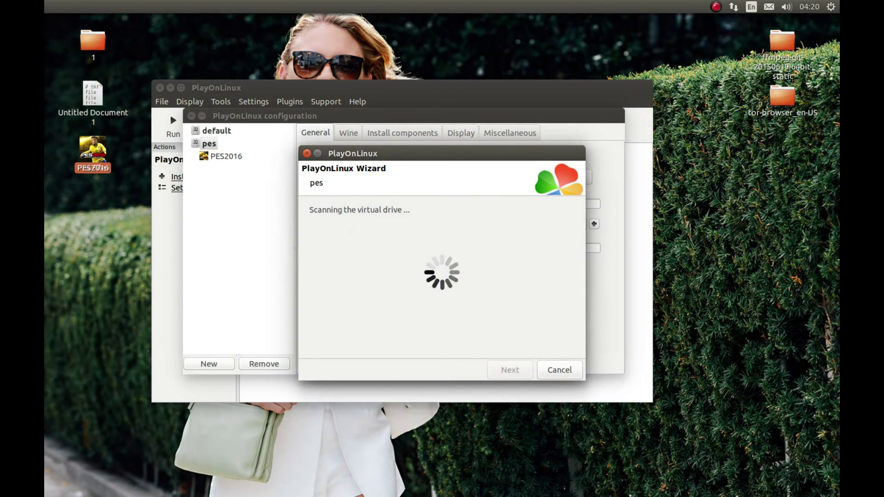
left_click(356, 278)
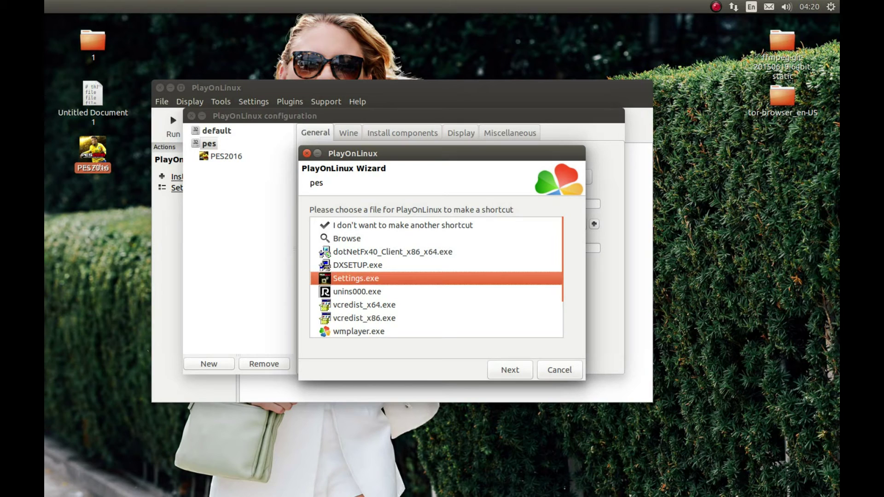
key("Return")
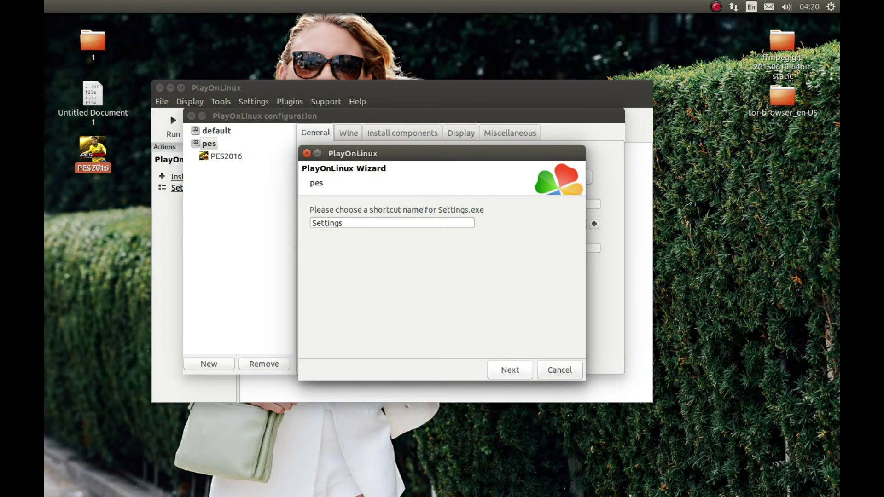
key("Return")
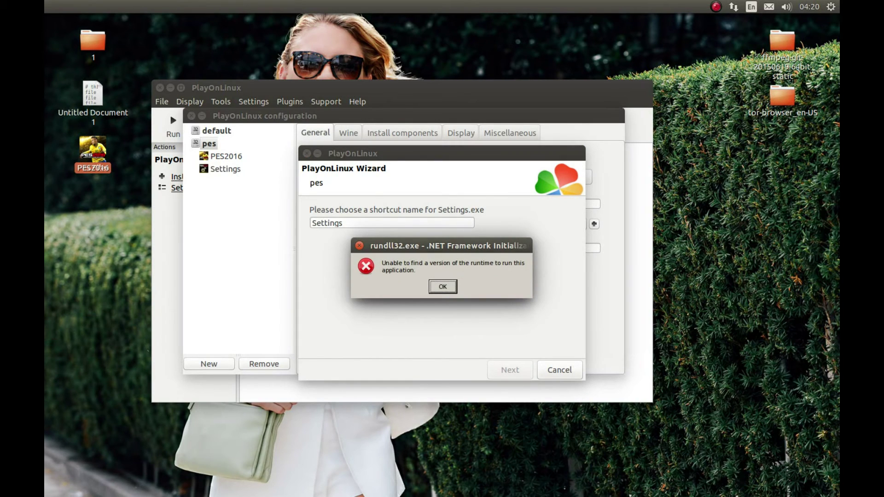
key("Return")
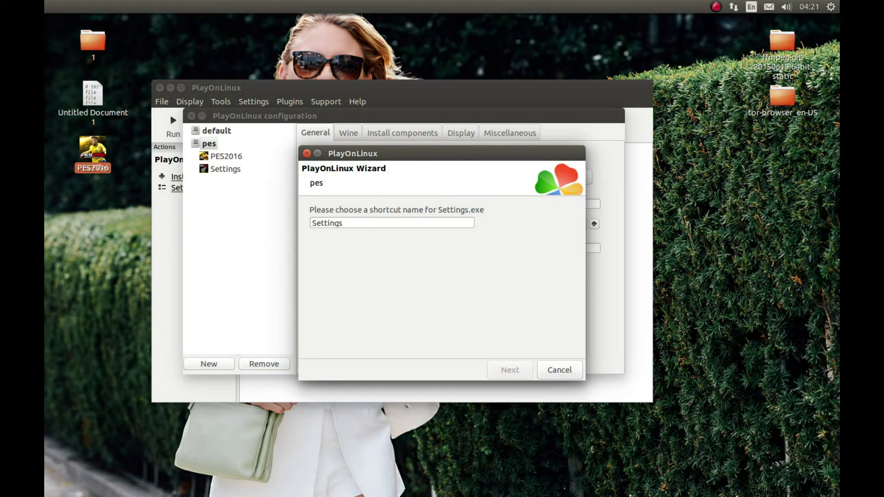
key("Return")
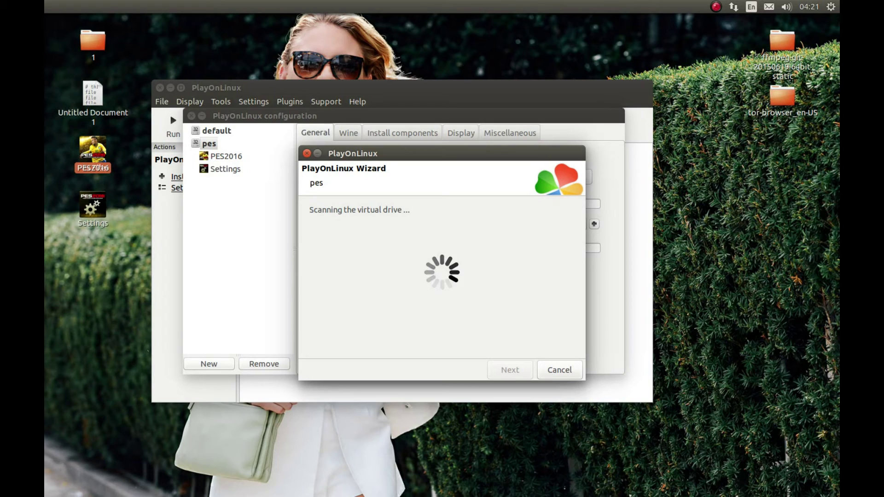
key("Return")
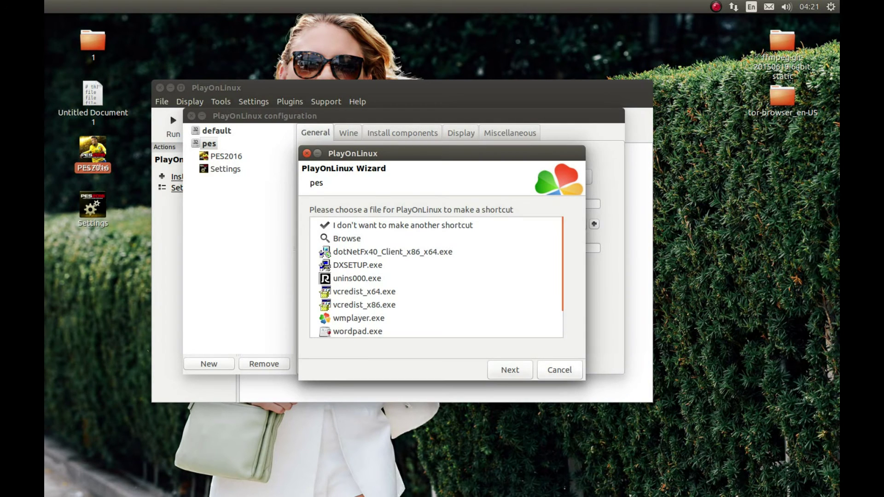
key("Escape")
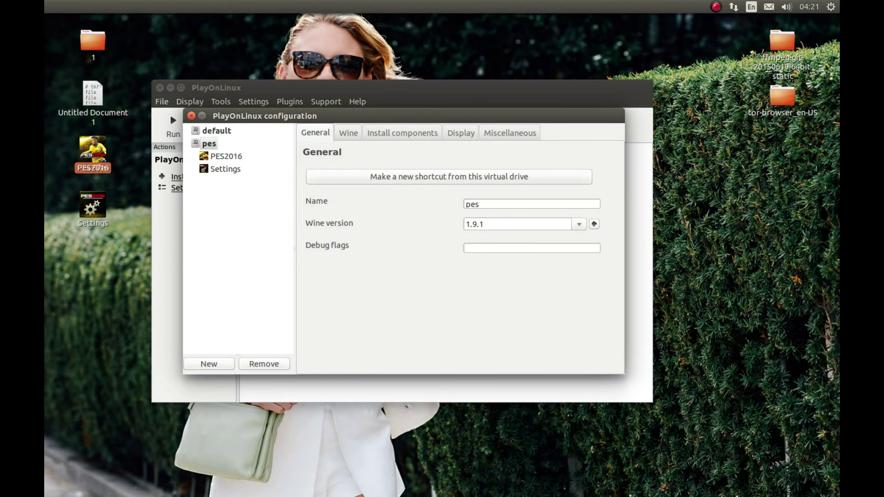
left_click(191, 116)
mouse_move(45, 138)
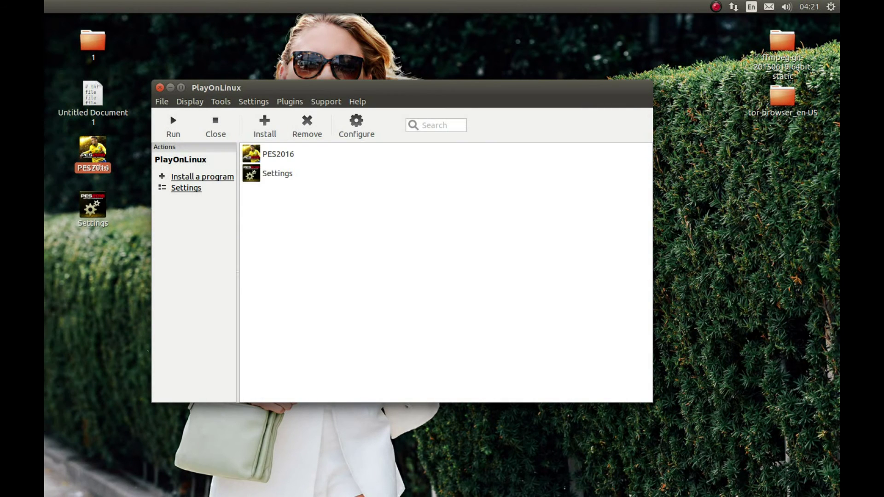
Open the Wine configuration of the pes virtual drive.
left_click(278, 153)
left_click(357, 125)
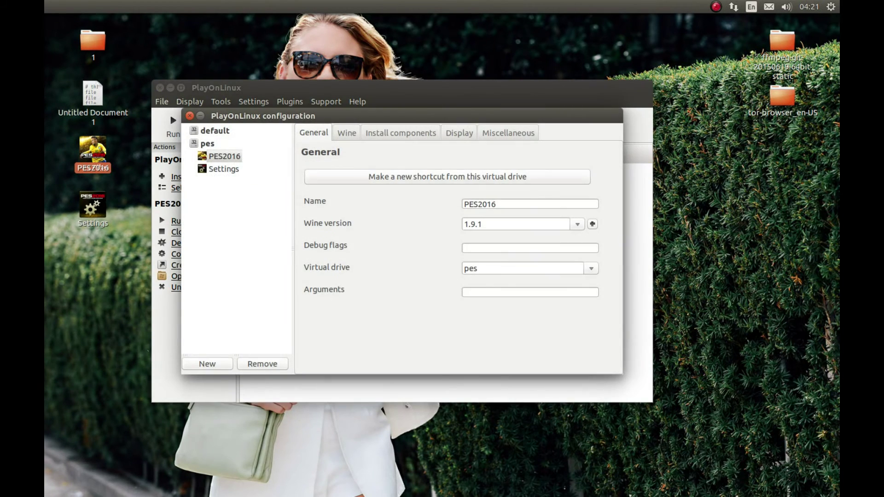
left_click(207, 143)
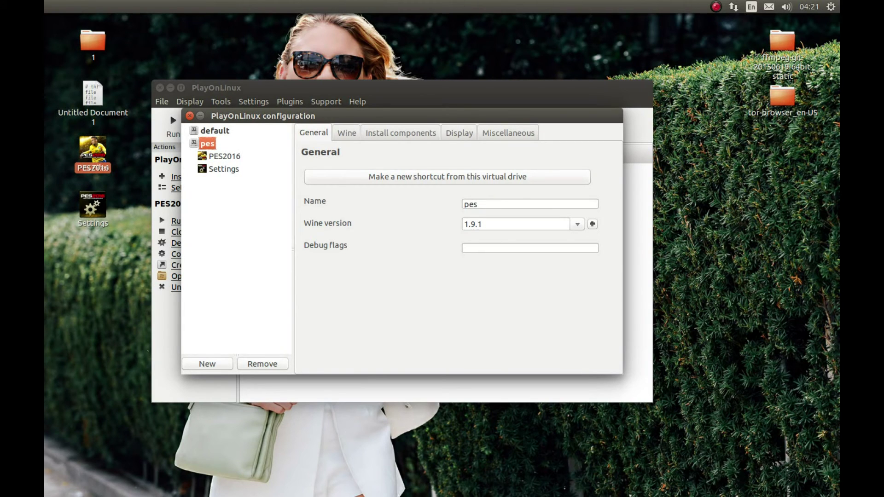
left_click(347, 133)
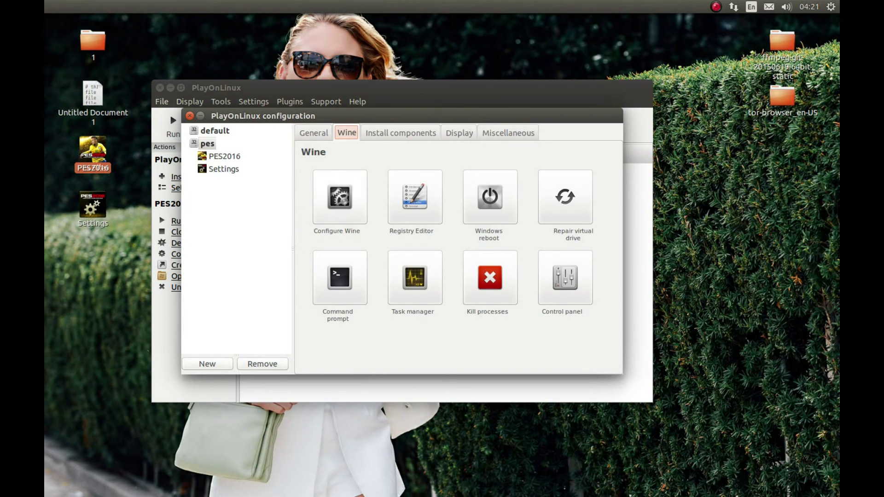
left_click(340, 197)
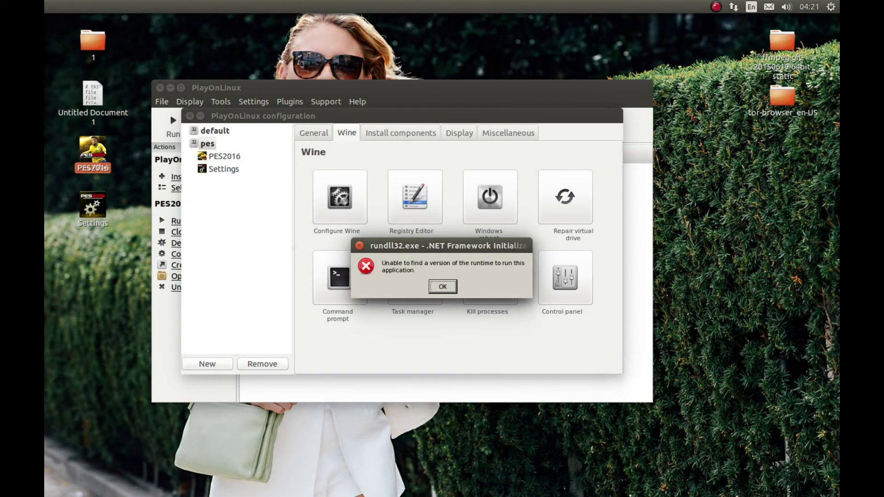
left_click(443, 286)
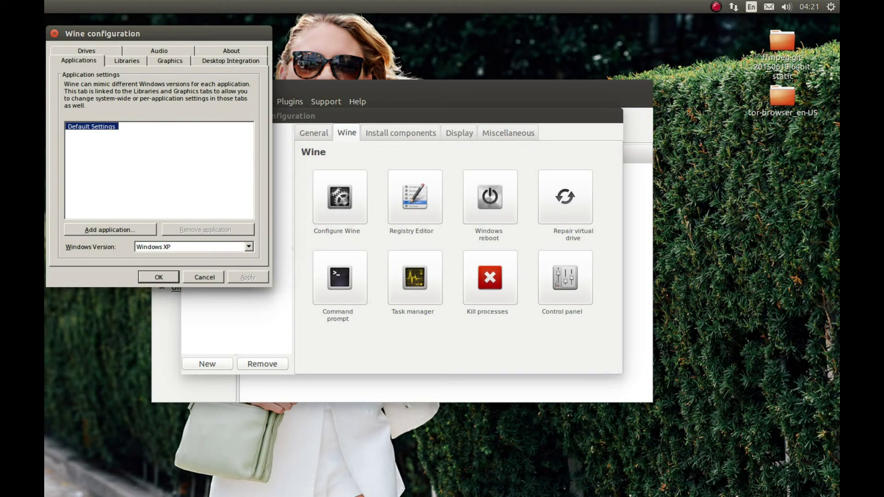
Enable virtual desktop emulation in the Wine graphics settings with a desktop size of 1280 x 720, and apply it.
left_click(159, 51)
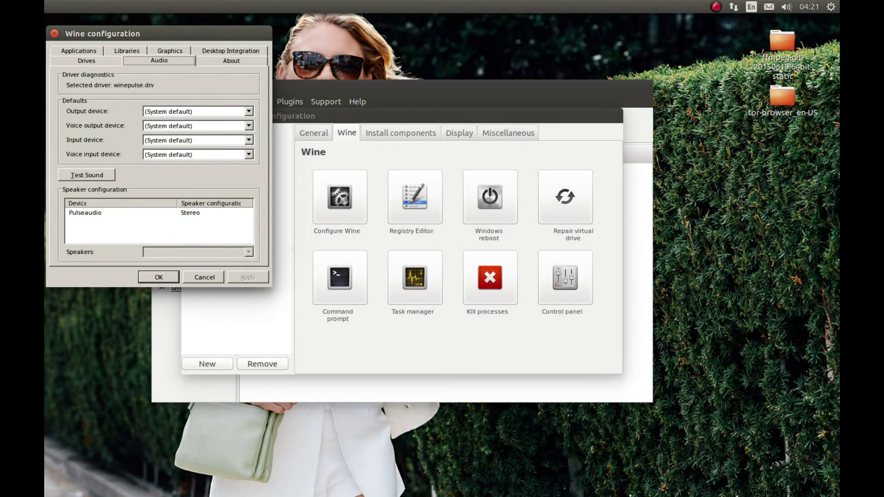
left_click(169, 50)
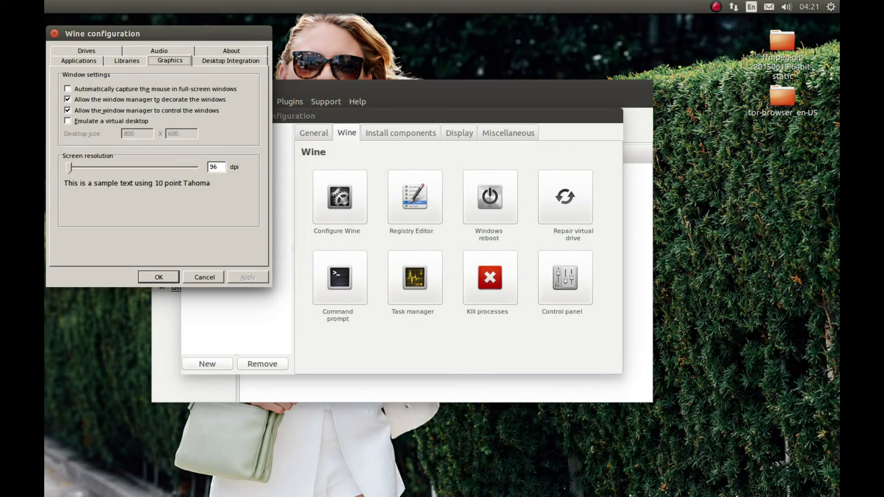
left_click(68, 121)
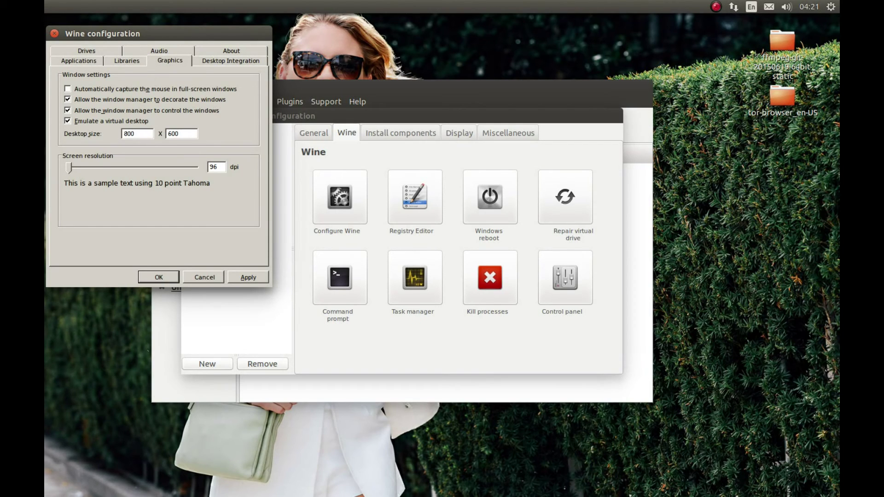
key("Tab")
type("1280")
key("Tab")
type("720")
key("alt+a")
key("Return")
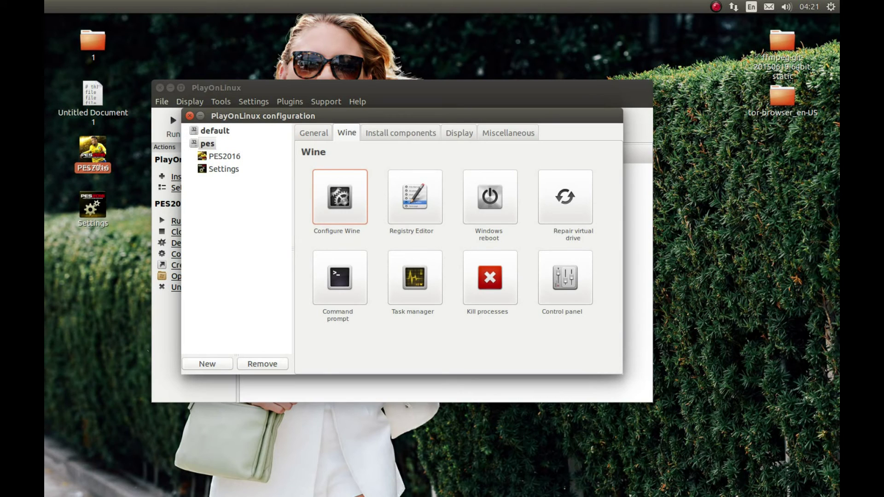
Move the main PlayOnLinux window slightly and close the configuration window.
key("alt+Tab")
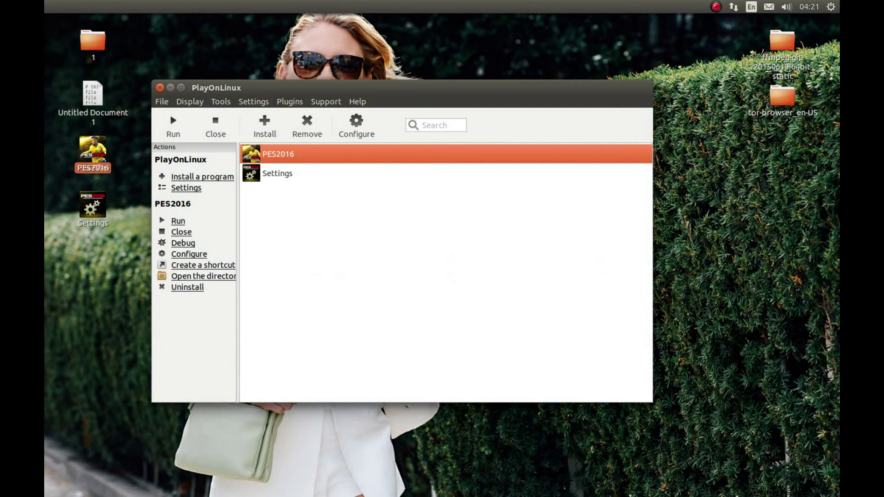
left_click_drag(264, 87, 245, 106)
left_click(189, 115)
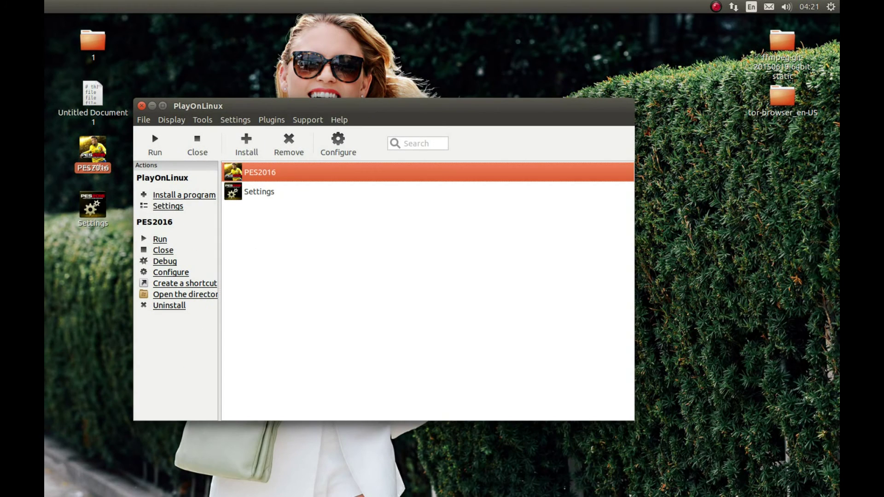
Run the Settings shortcut and choose the 1280x720 16:9 resolution in Full Screen mode.
left_click(258, 192)
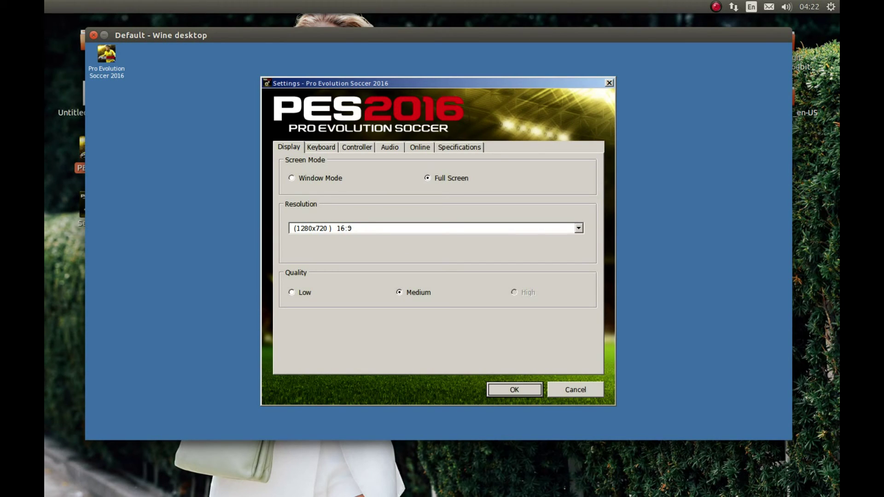
left_click(436, 228)
left_click(436, 254)
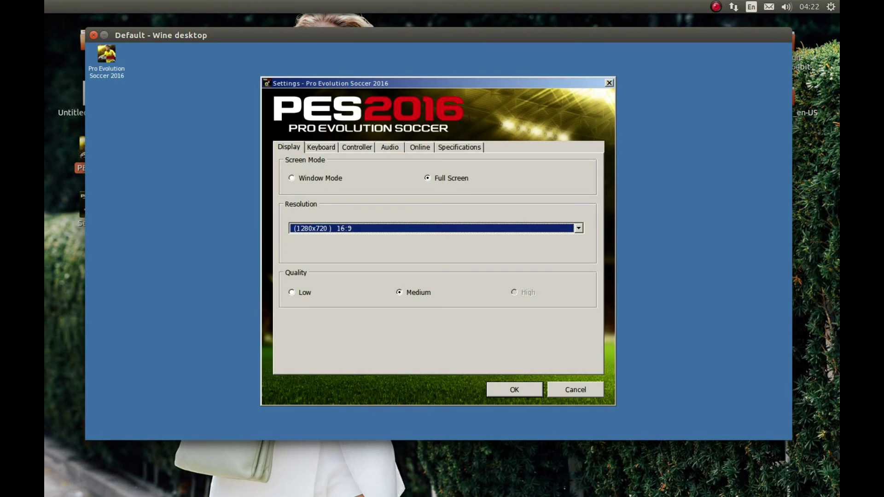
left_click(450, 178)
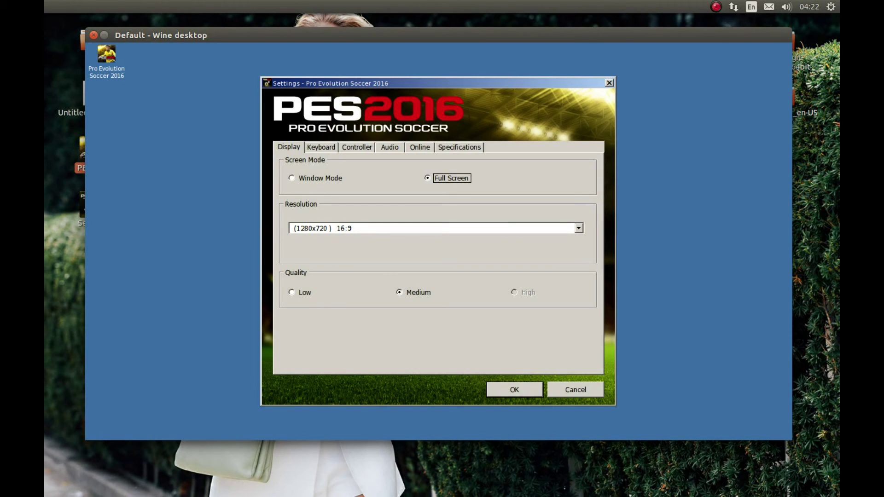
Review the game's controller and audio settings, and accept the settings.
left_click(357, 147)
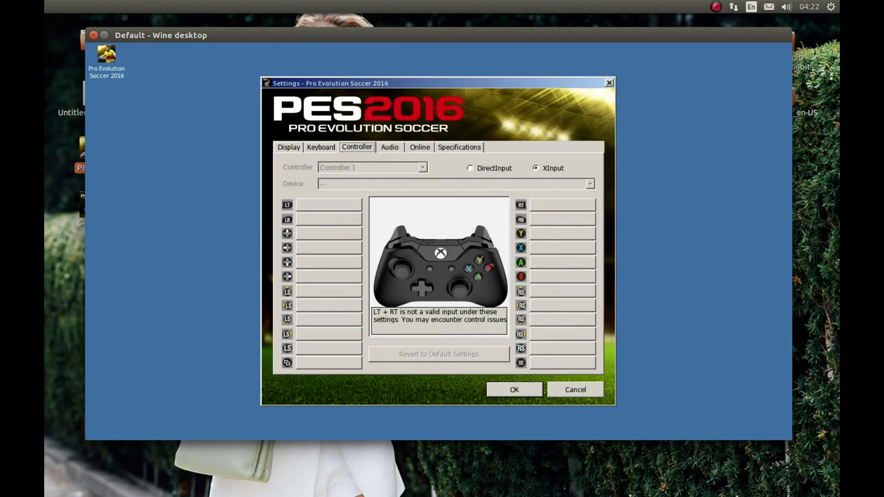
left_click(390, 146)
key("Tab")
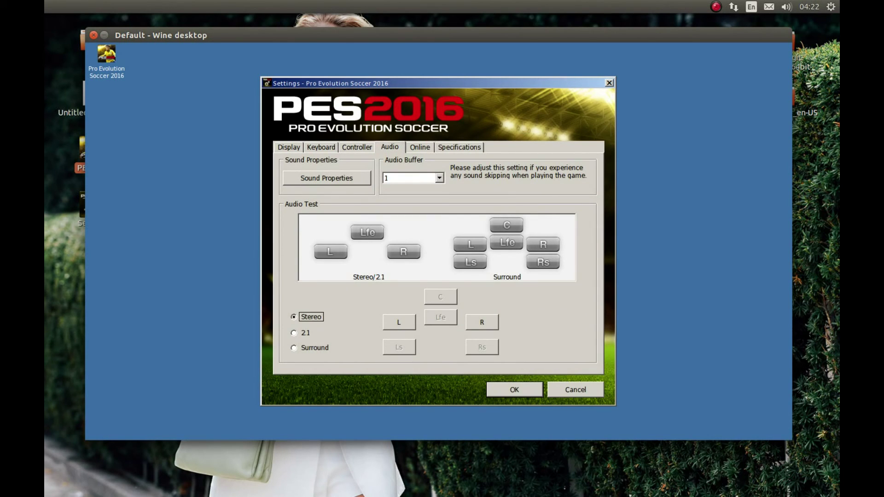
key("Down")
key("Down")
key("Down")
key("Return")
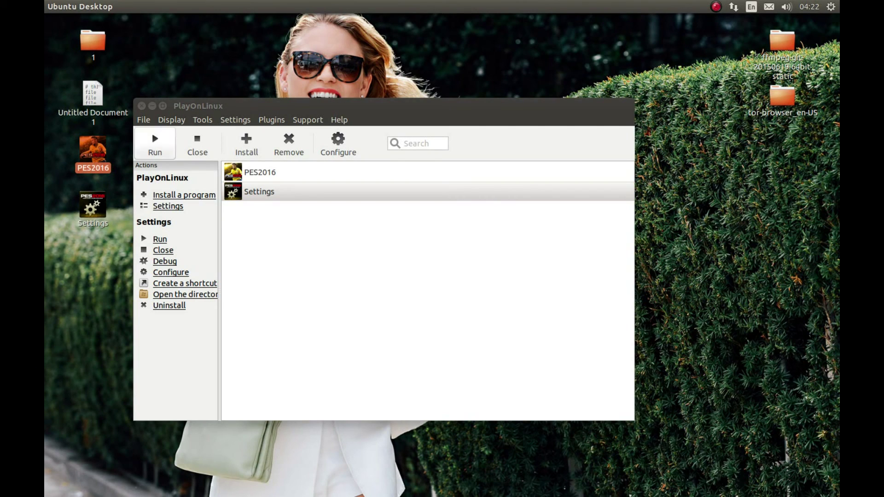
Run the Settings shortcut again and accept the display settings unedited.
left_click(154, 145)
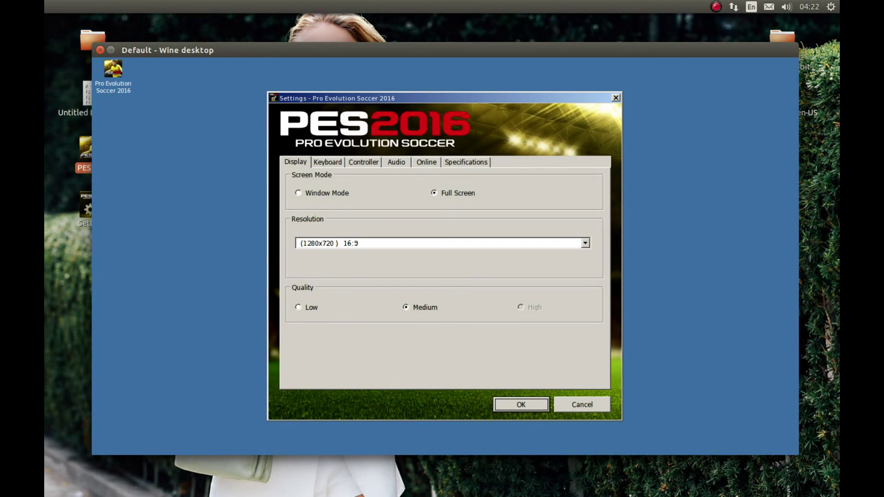
key("Return")
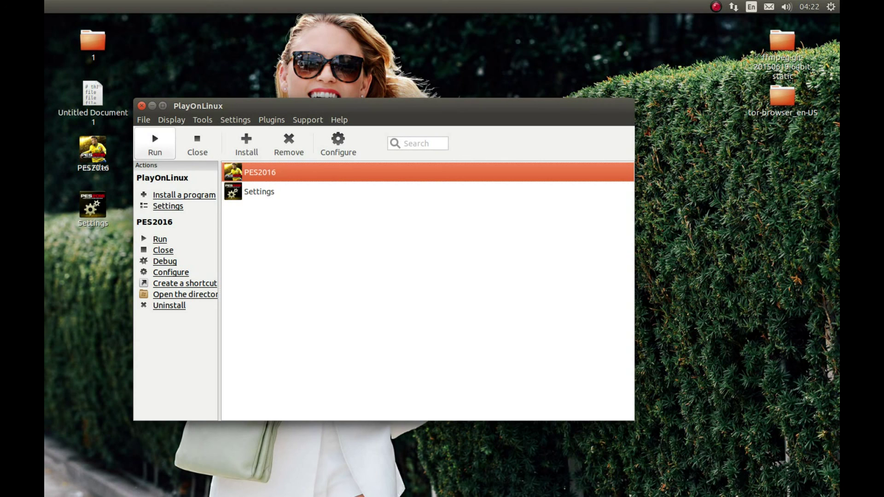
Move the PlayOnLinux window aside and launch PES2016, ignoring the minimum specifications warning.
left_click_drag(276, 106, 574, 320)
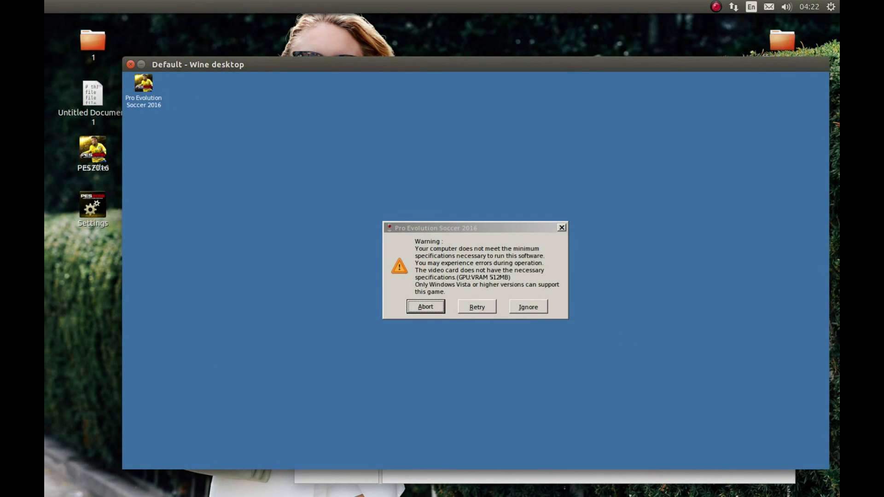
left_click(528, 306)
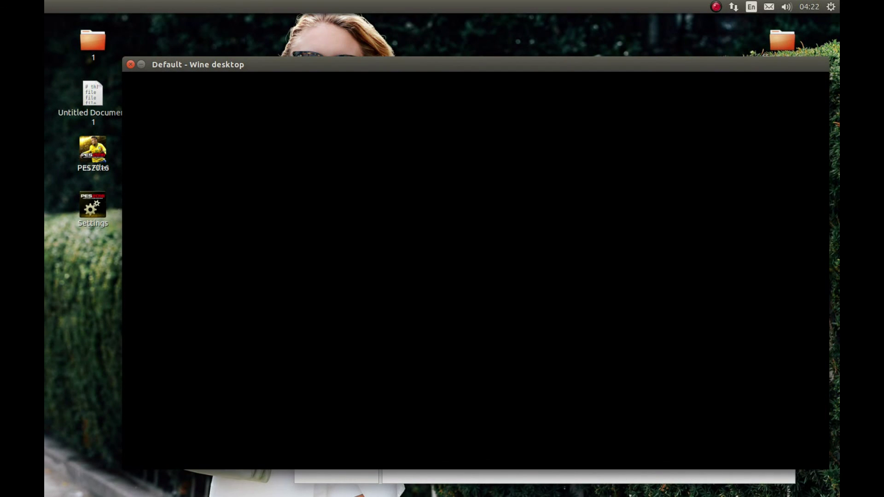